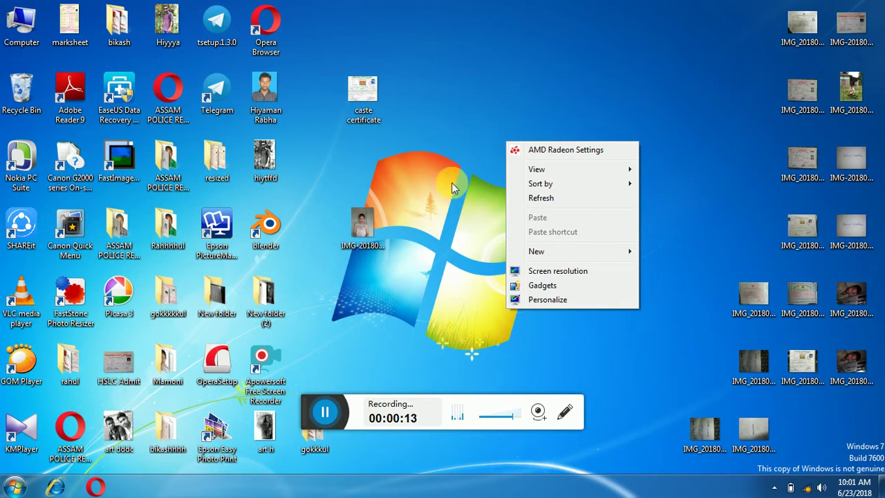
Step: Refresh the Windows desktop several times in a row
click(532, 198)
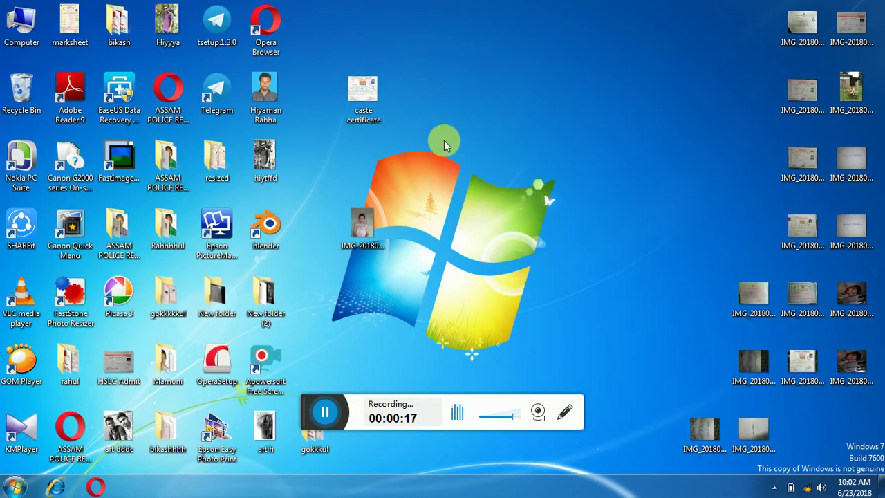
right_click(443, 133)
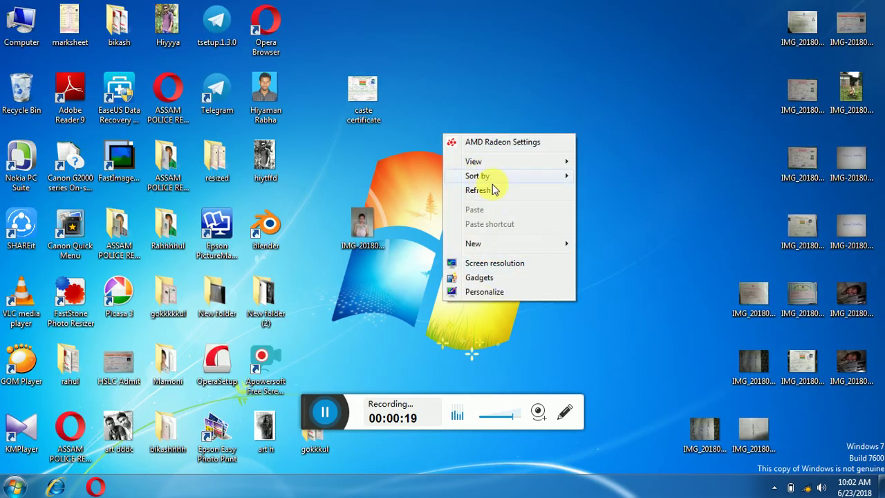
click(488, 198)
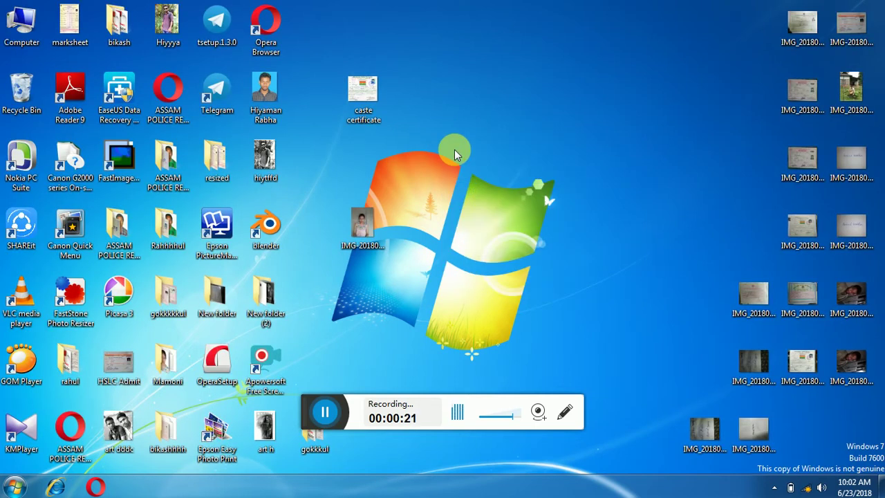
right_click(454, 150)
click(487, 208)
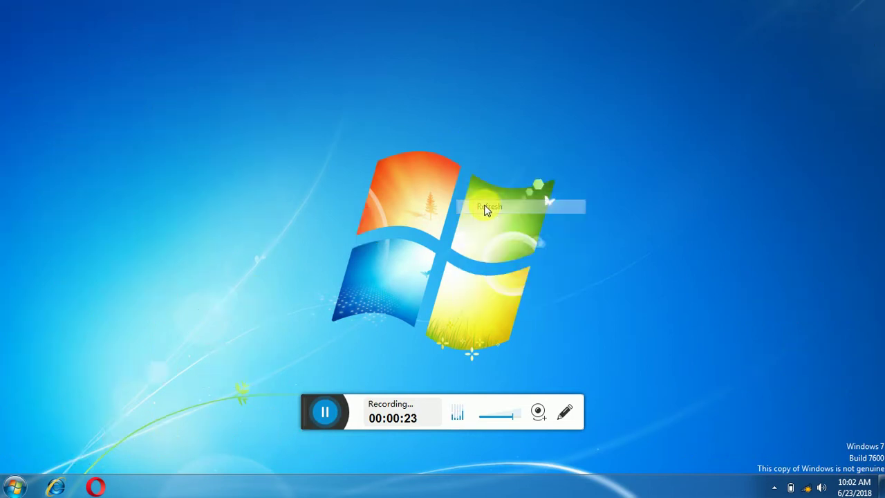
right_click(462, 175)
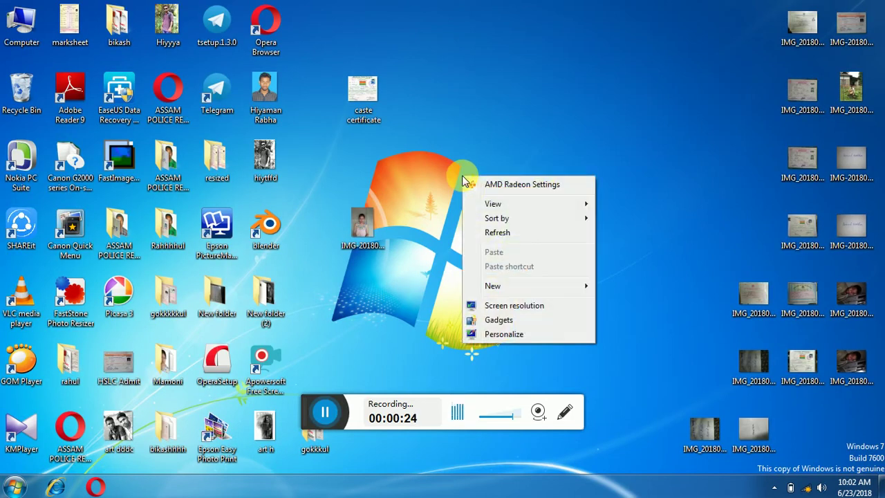
click(488, 238)
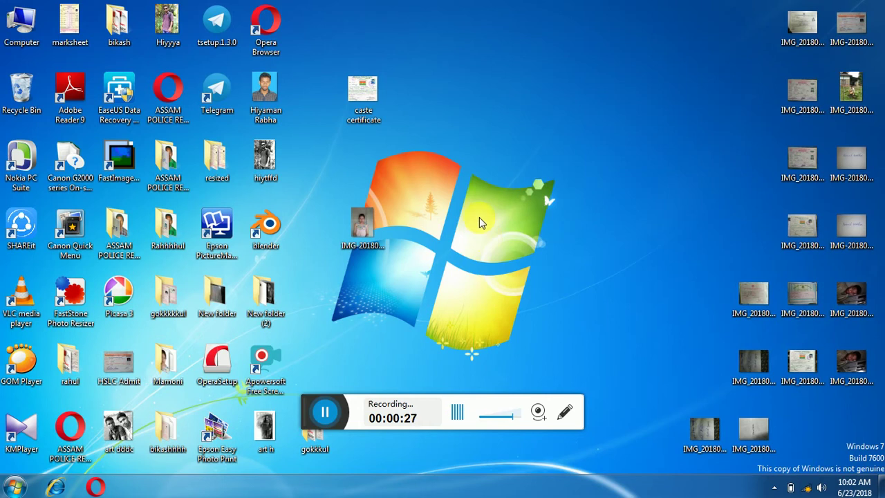
right_click(479, 218)
click(503, 274)
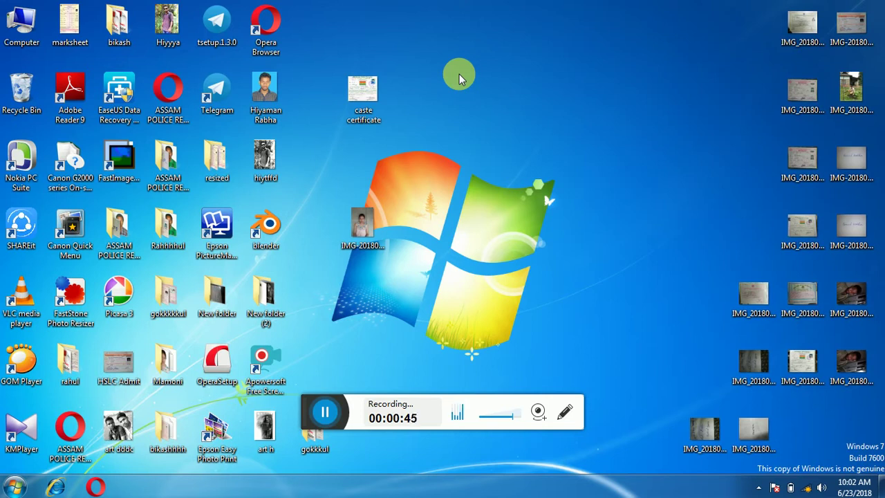
right_click(456, 75)
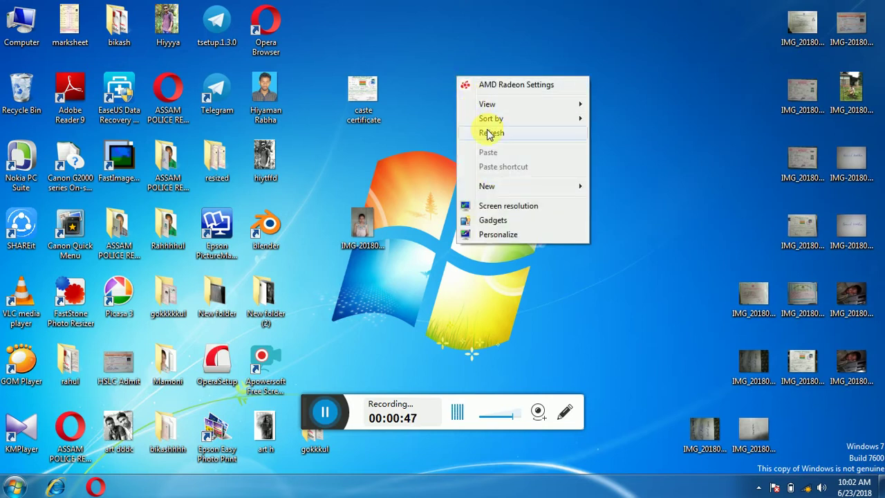
click(486, 129)
right_click(487, 129)
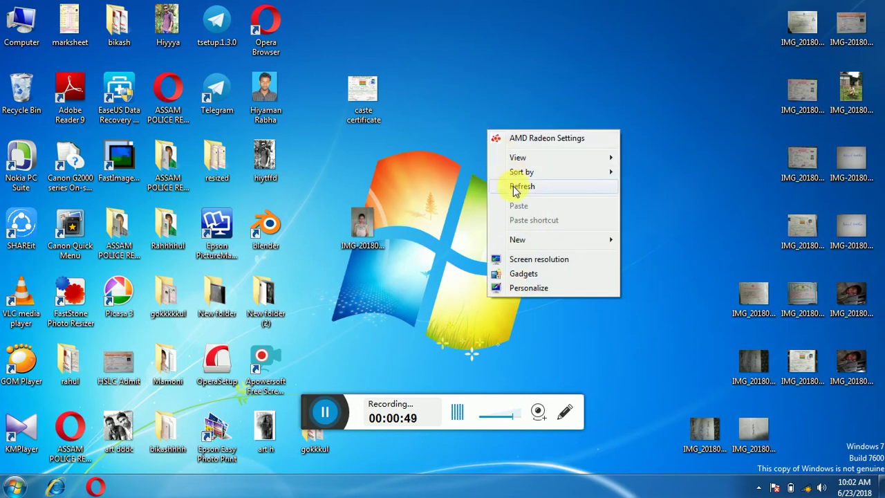
click(513, 186)
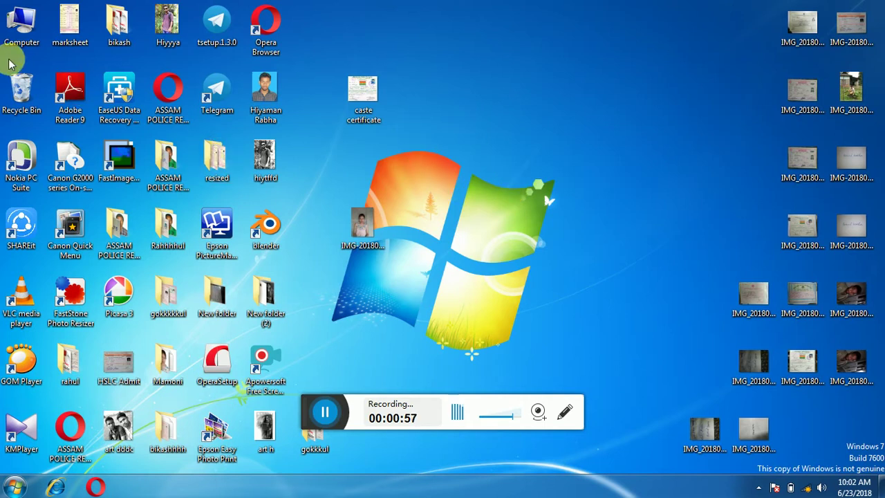
Step: Launch VLC media player from the desktop and close it again
double_click(25, 304)
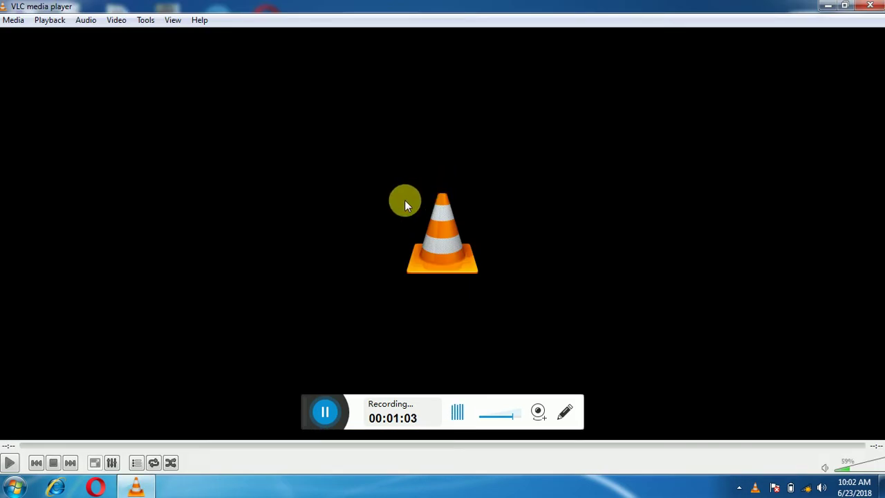
click(872, 6)
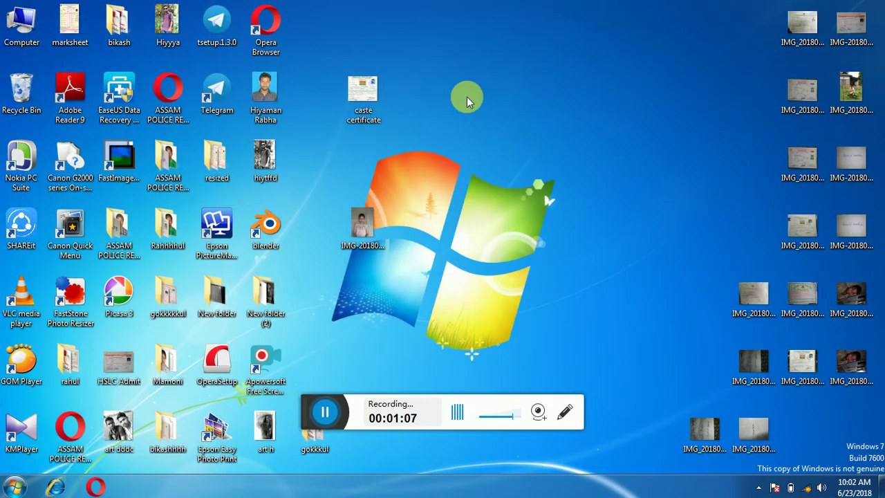
Step: Keep refreshing the desktop repeatedly with all program windows closed
right_click(467, 97)
click(498, 148)
right_click(460, 152)
click(484, 210)
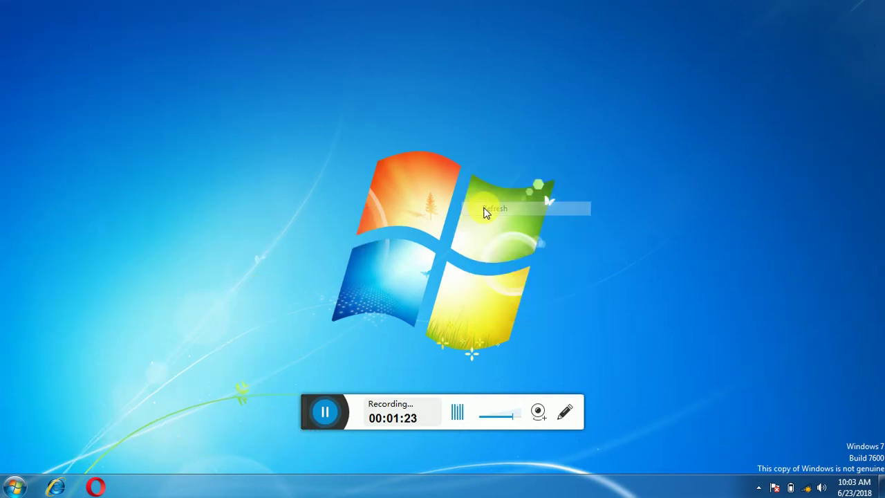
right_click(465, 154)
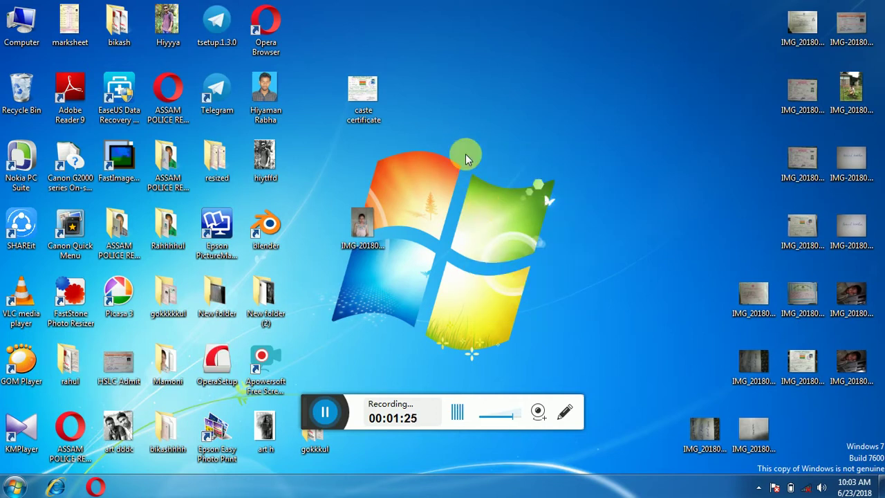
right_click(438, 141)
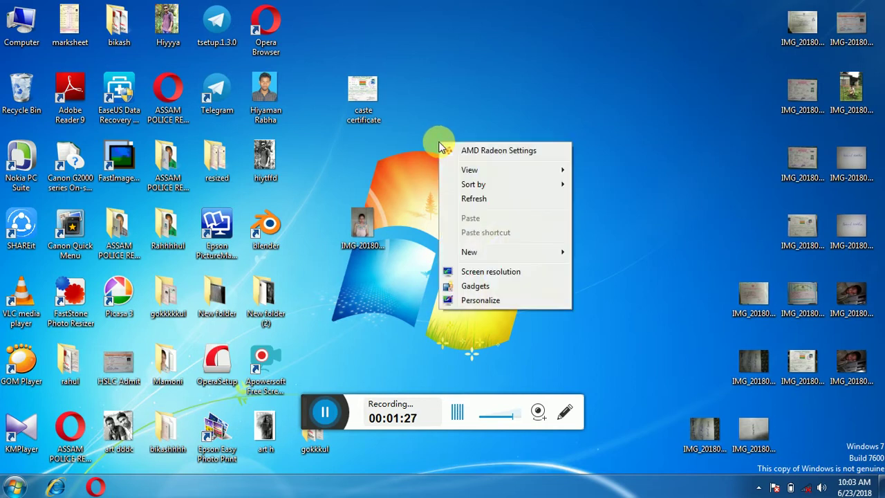
click(455, 202)
right_click(454, 153)
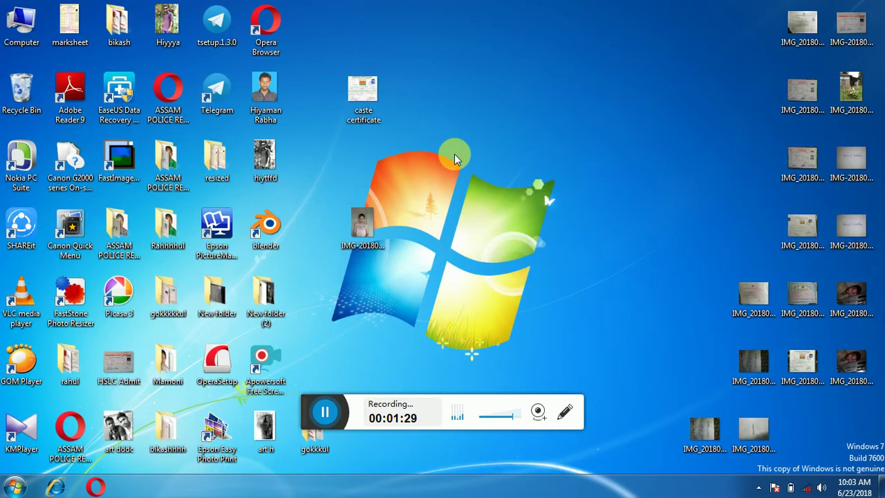
click(487, 213)
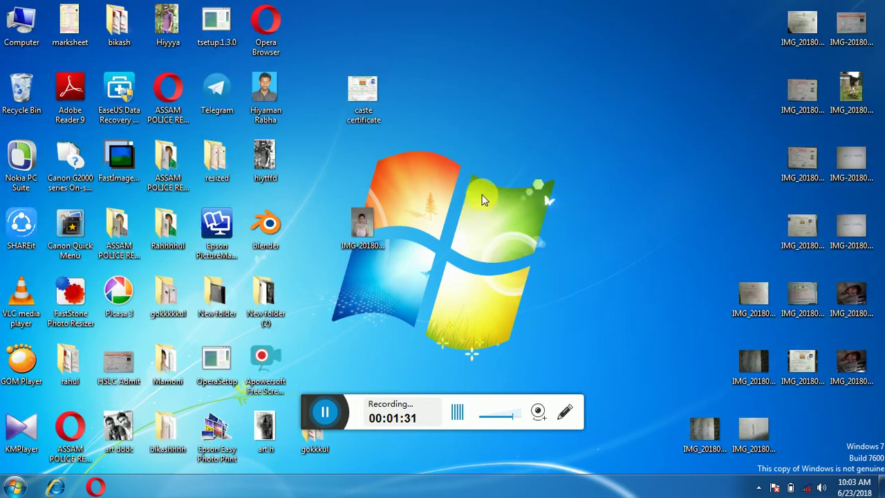
right_click(472, 153)
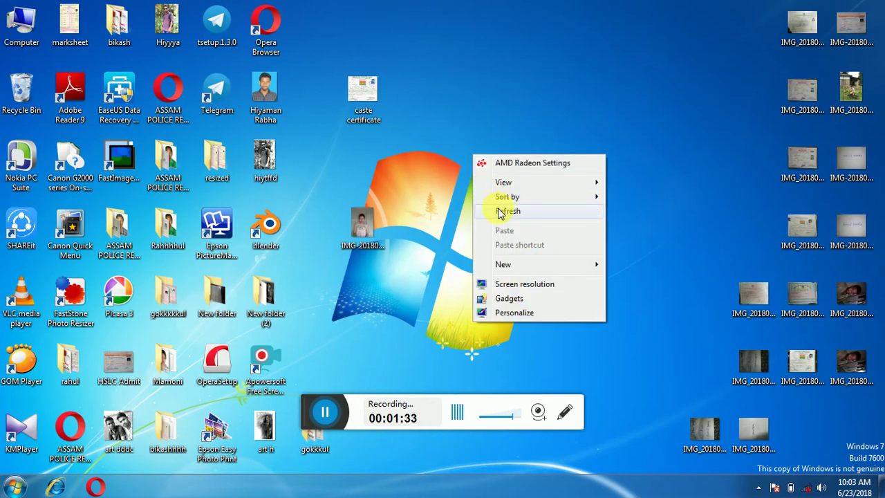
click(498, 210)
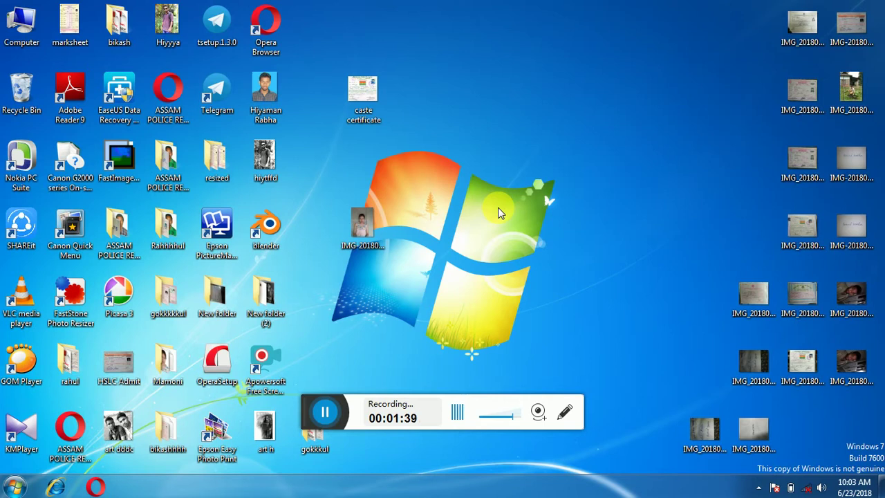
click(485, 152)
right_click(455, 131)
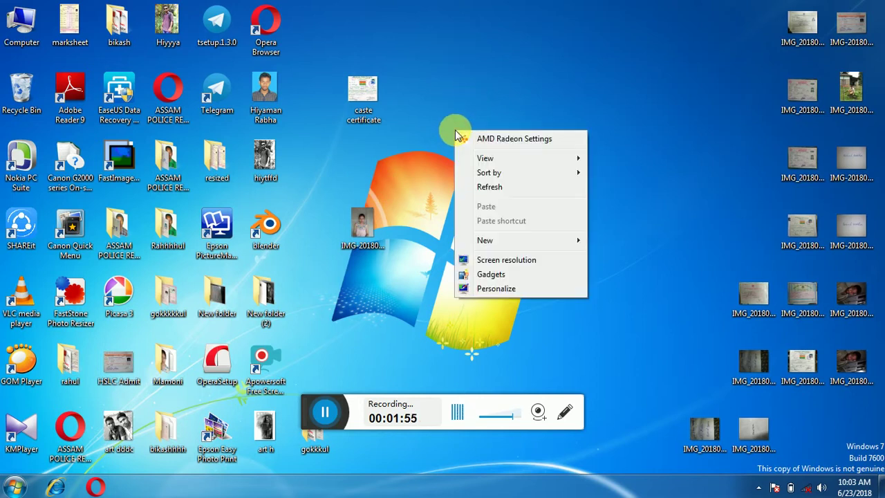
click(483, 186)
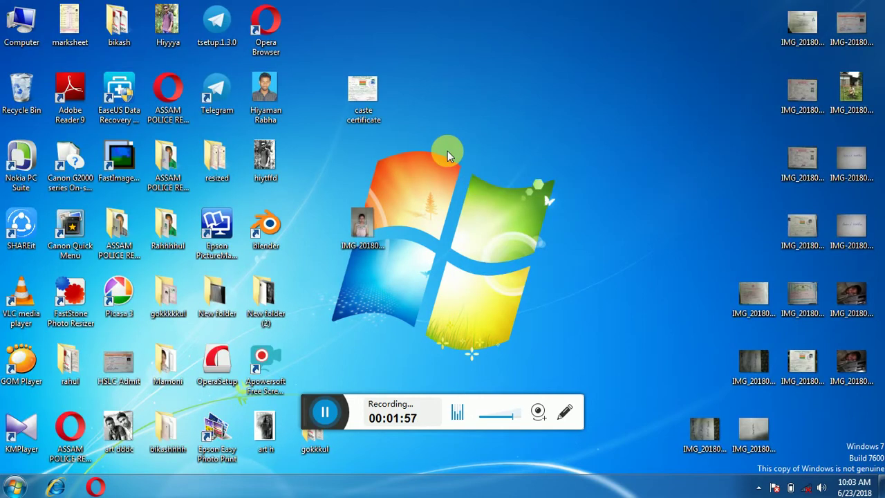
right_click(447, 150)
click(471, 211)
right_click(461, 180)
click(483, 241)
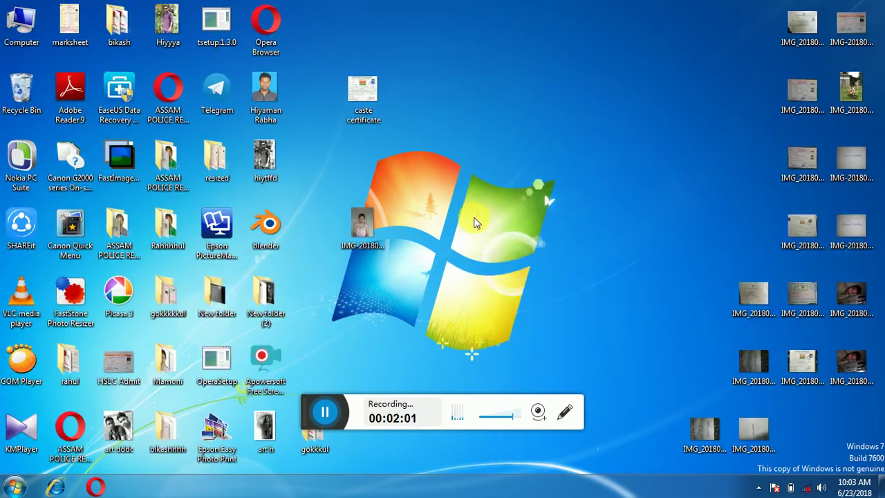
right_click(463, 197)
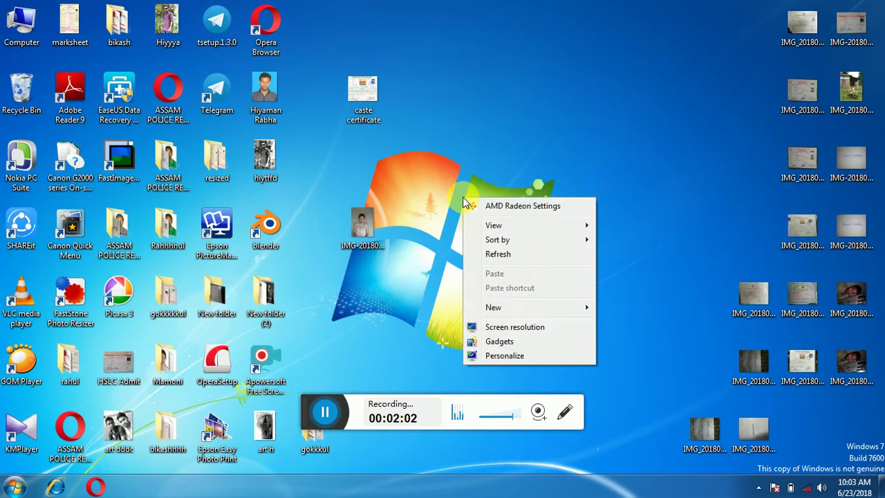
click(489, 253)
right_click(464, 126)
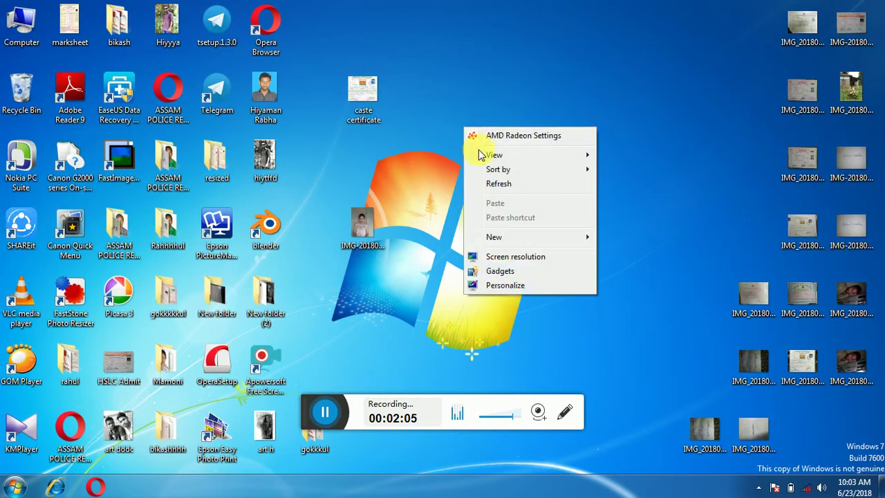
click(492, 183)
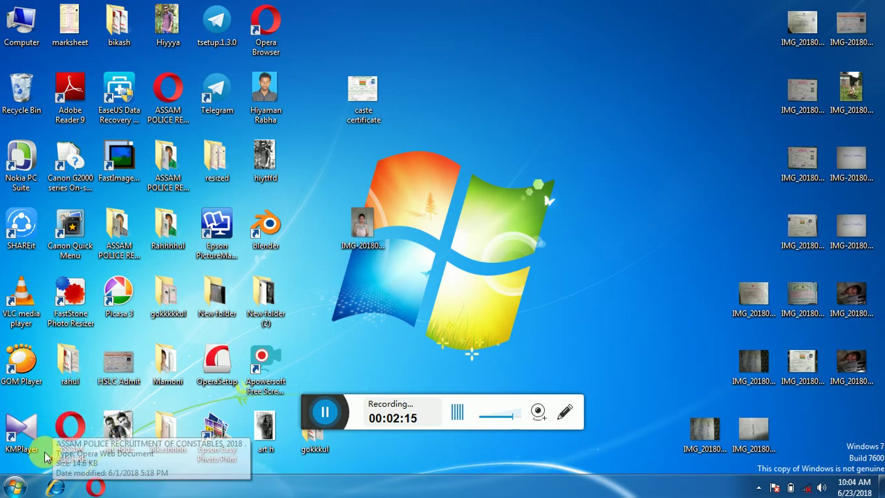
Step: Open the user's temporary files folder by running %temp% from the Windows program search
click(16, 487)
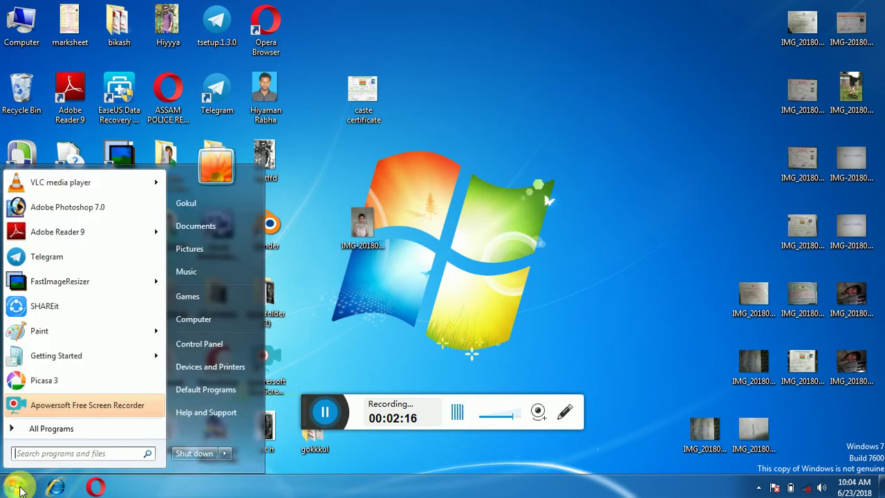
click(38, 454)
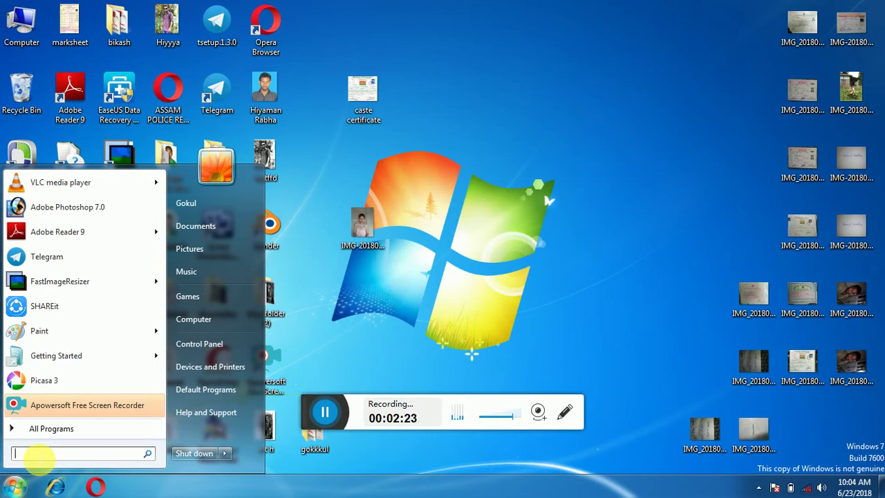
text(%)
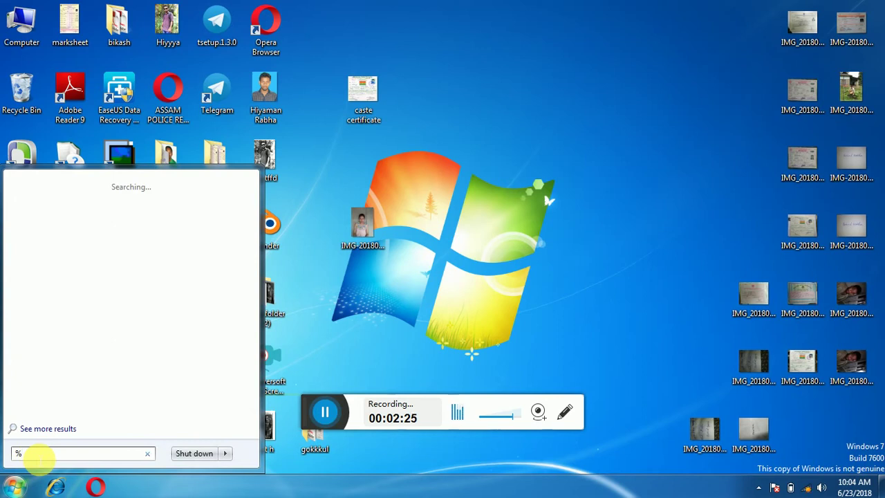
text(temp%)
key(BackSpace)
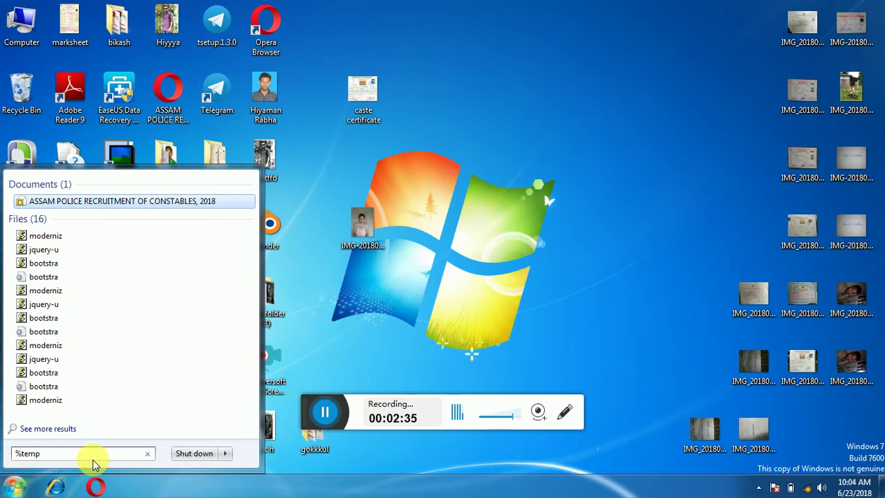
text(%)
key(Return)
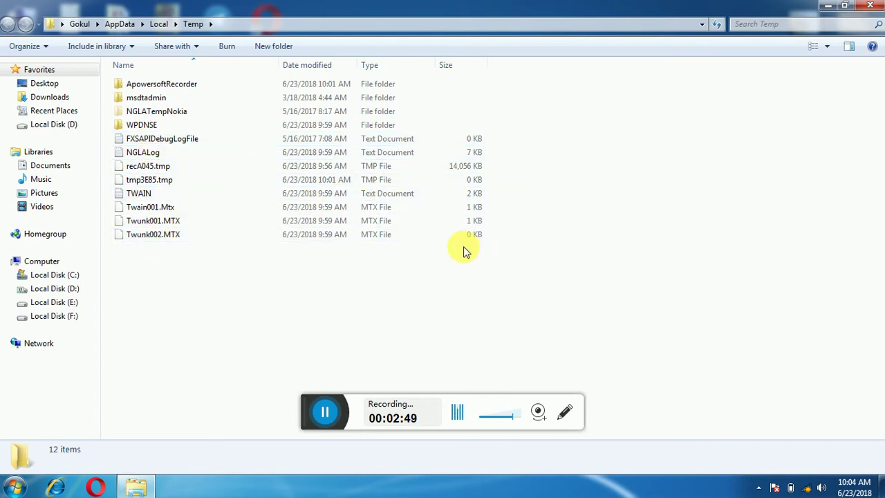
Step: Move all files and folders in the Temp folder to the Recycle Bin, and minimize the folder window
key(ctrl+a)
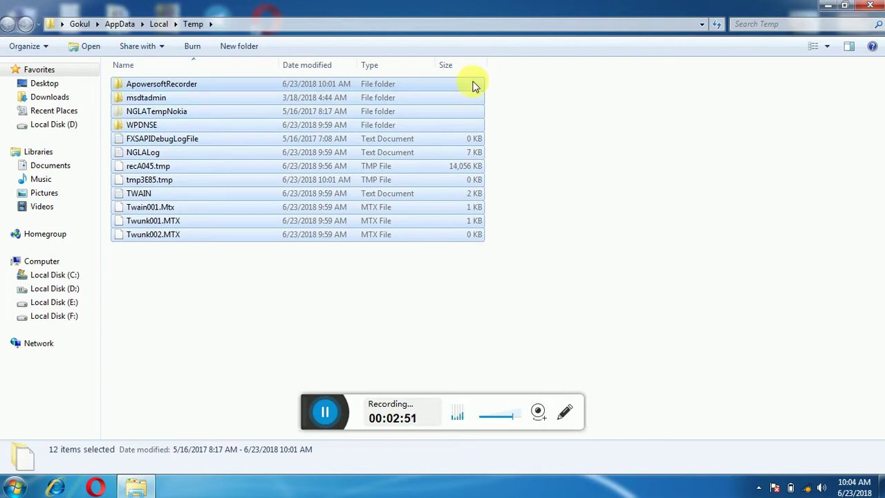
right_click(472, 84)
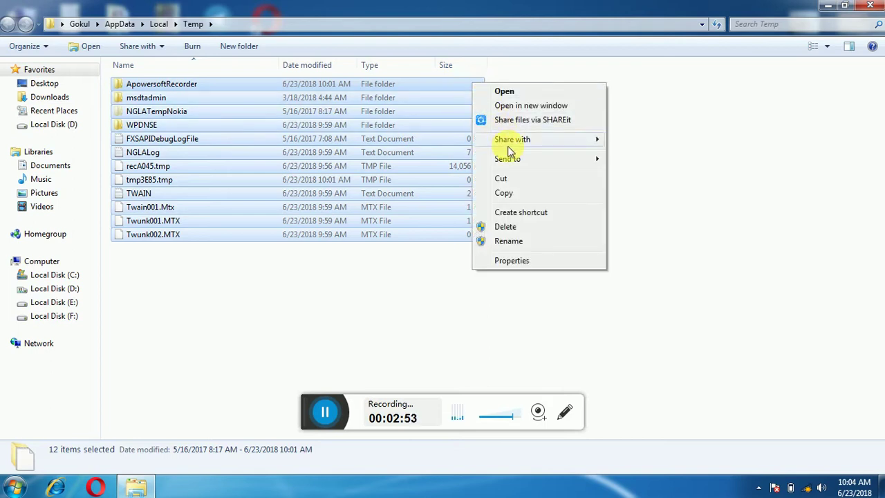
click(499, 228)
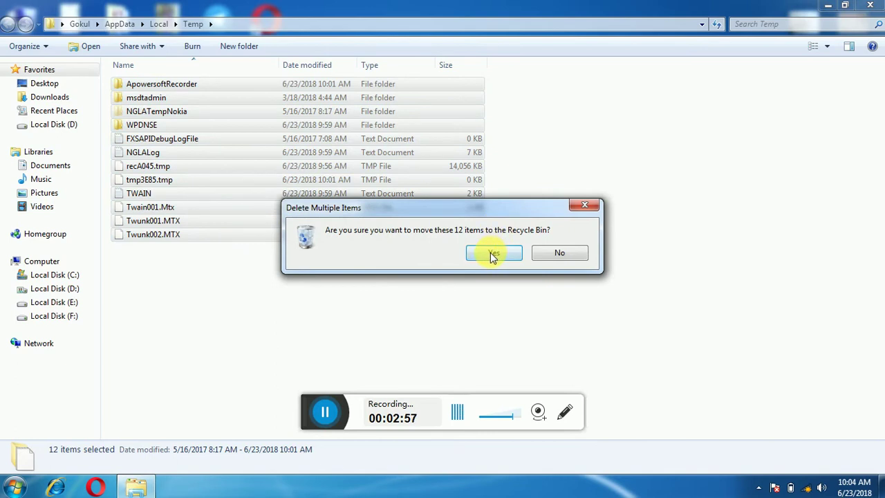
click(491, 255)
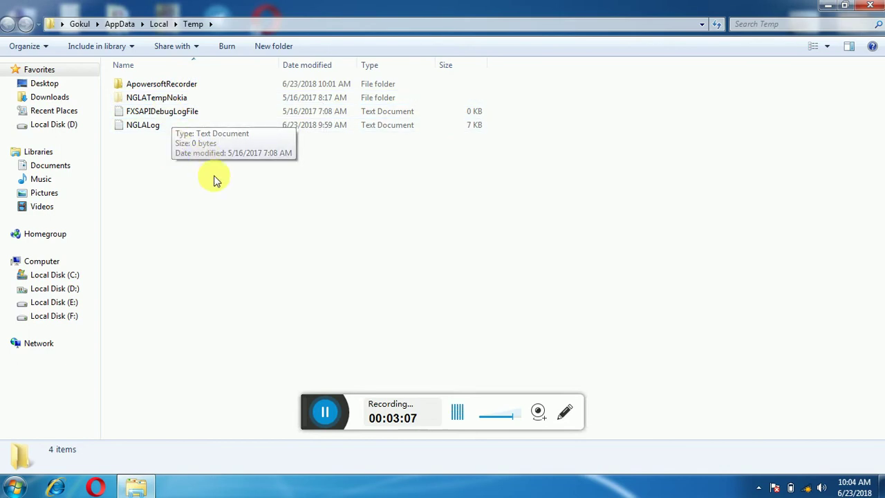
click(829, 7)
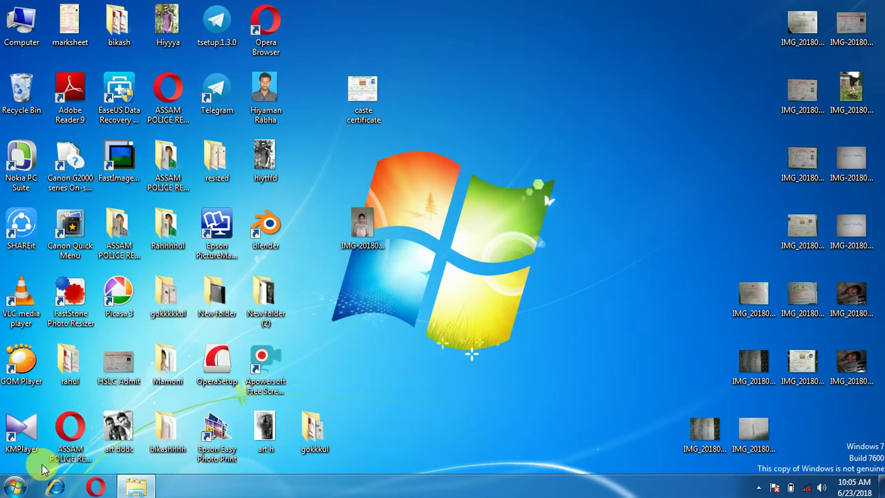
Step: Launch Microsoft Office Word 2007 from the Microsoft Office group of the installed programs, and minimize its window
click(14, 488)
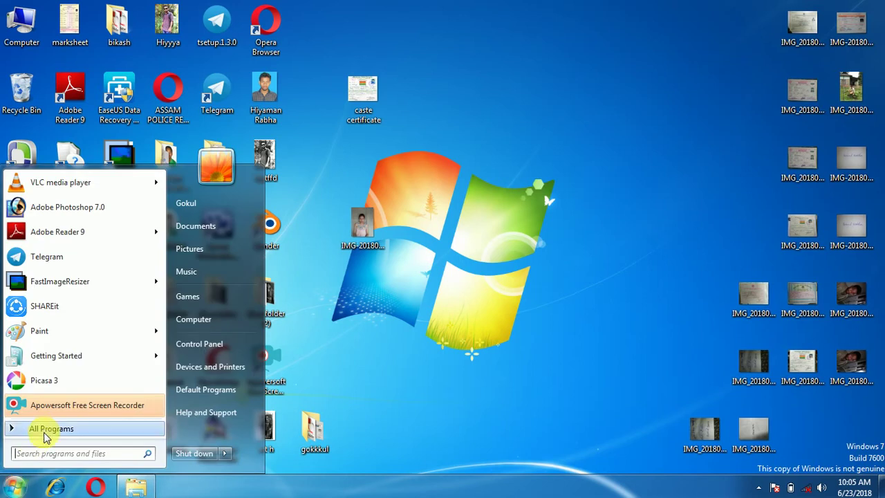
click(40, 428)
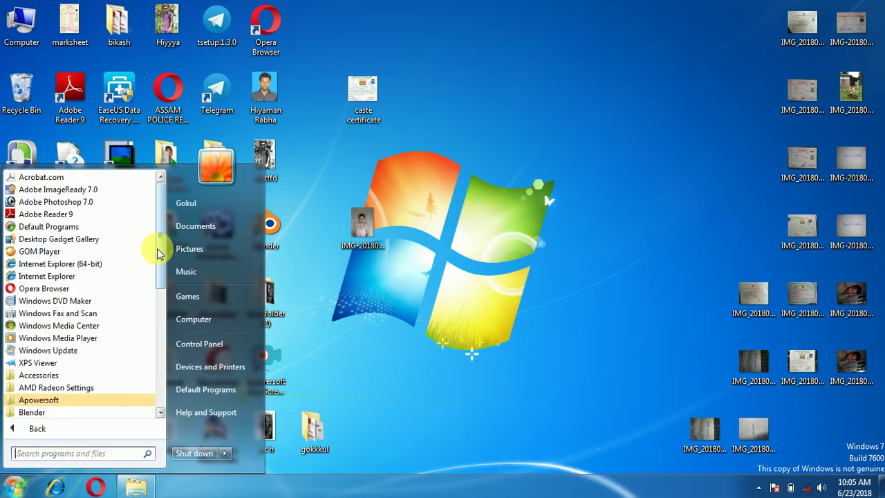
scroll(154, 256, down, 4)
scroll(170, 331, down, 3)
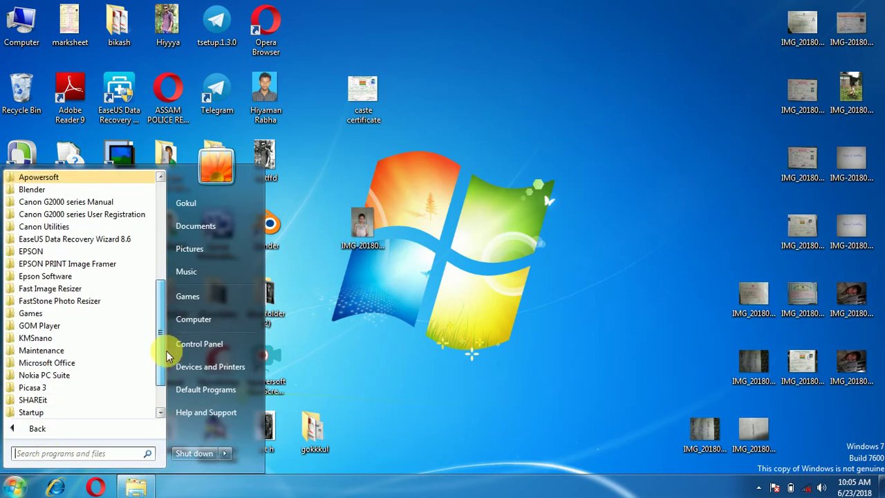
click(54, 339)
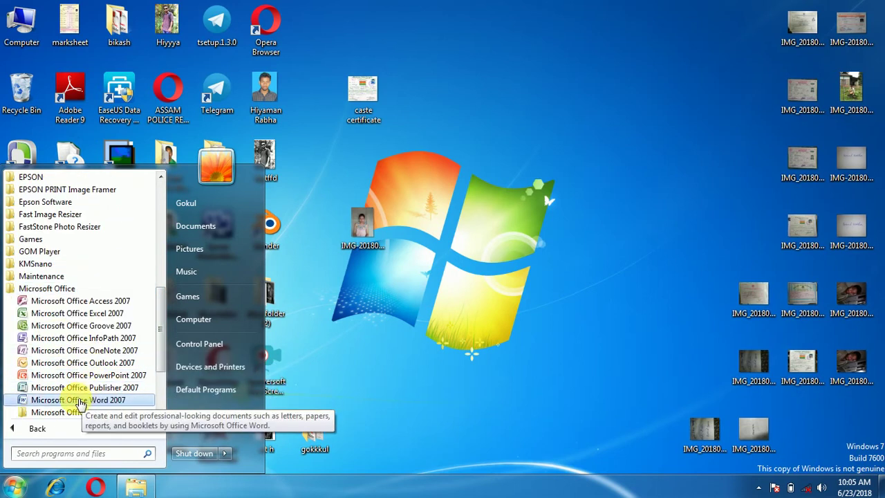
click(81, 401)
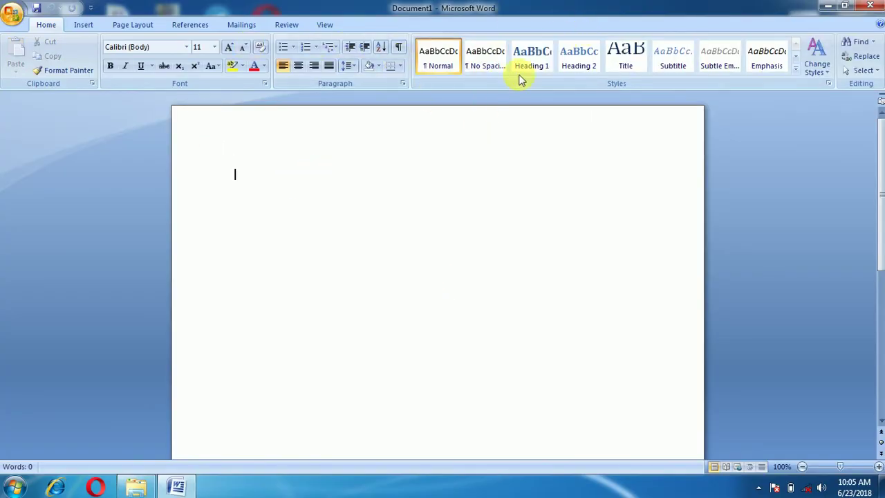
click(823, 8)
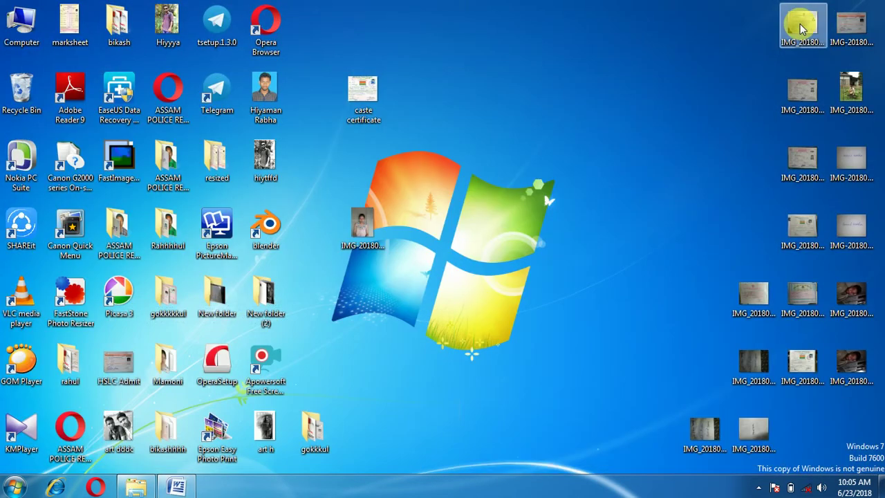
Step: Refresh the desktop twice with the Word window minimized
right_click(477, 121)
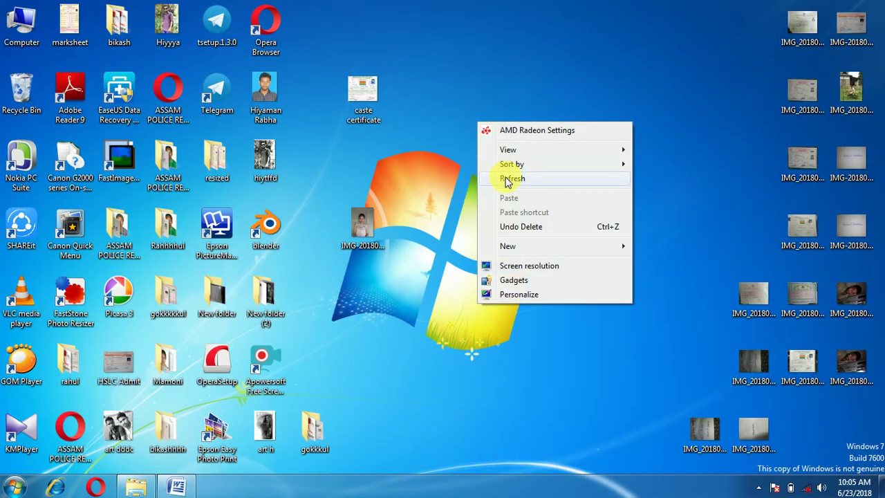
click(507, 177)
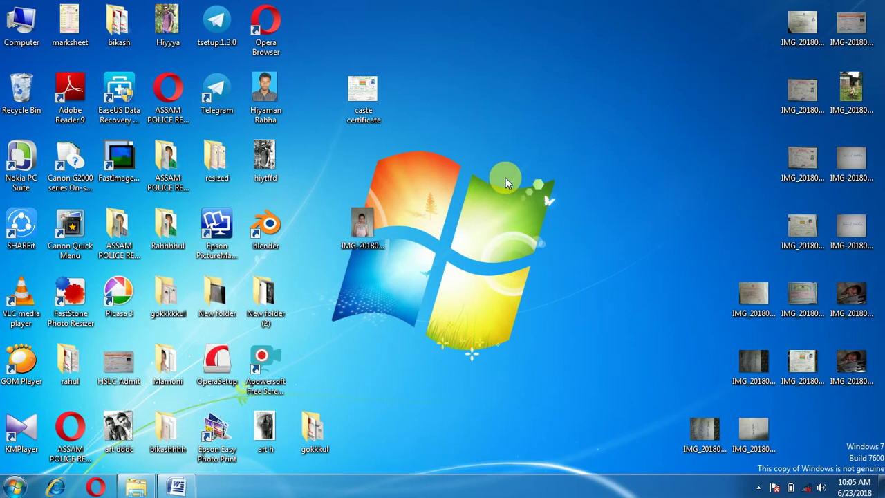
right_click(467, 158)
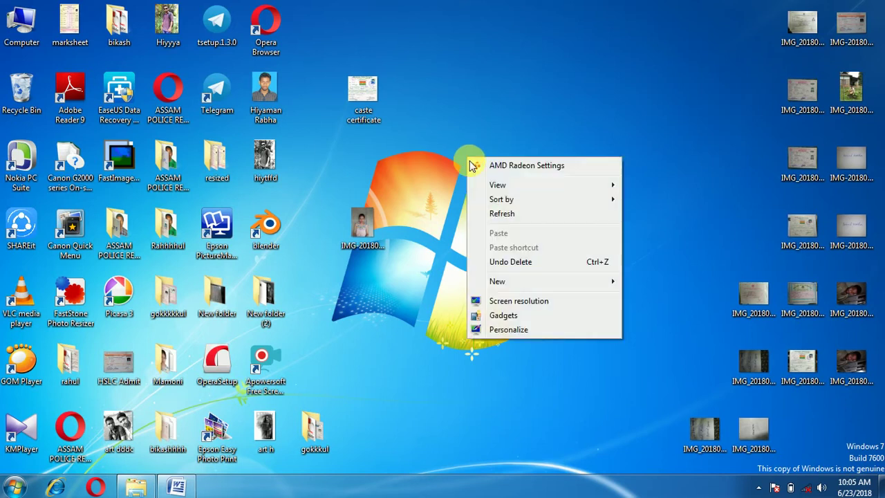
click(500, 215)
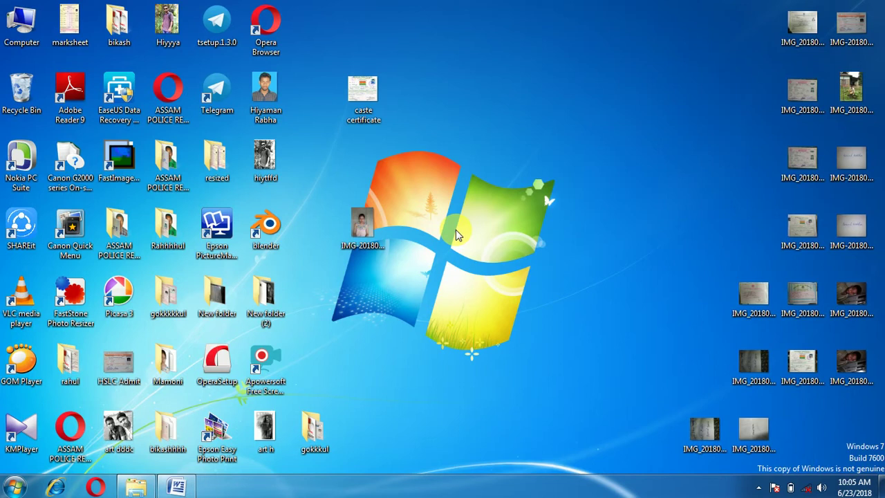
Step: Launch a second Word window by running winword from the Run dialog, and close it again
key(super+r)
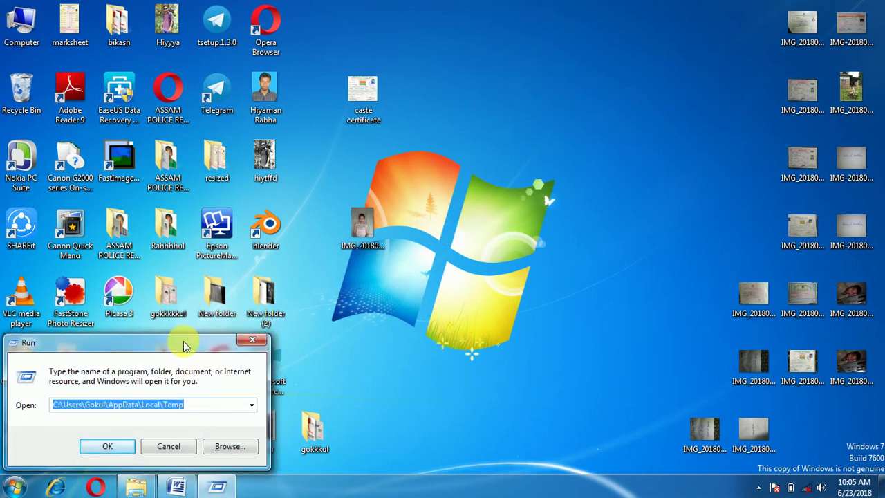
drag(184, 341, 370, 210)
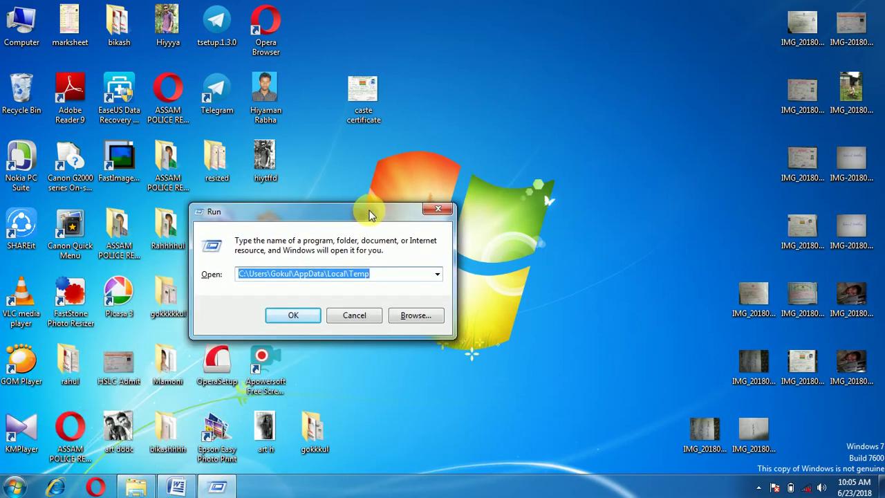
key(BackSpace)
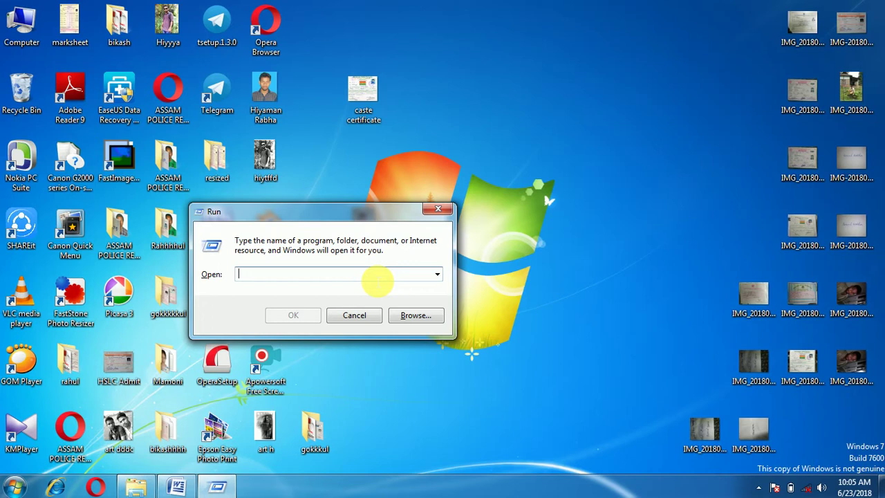
text(win)
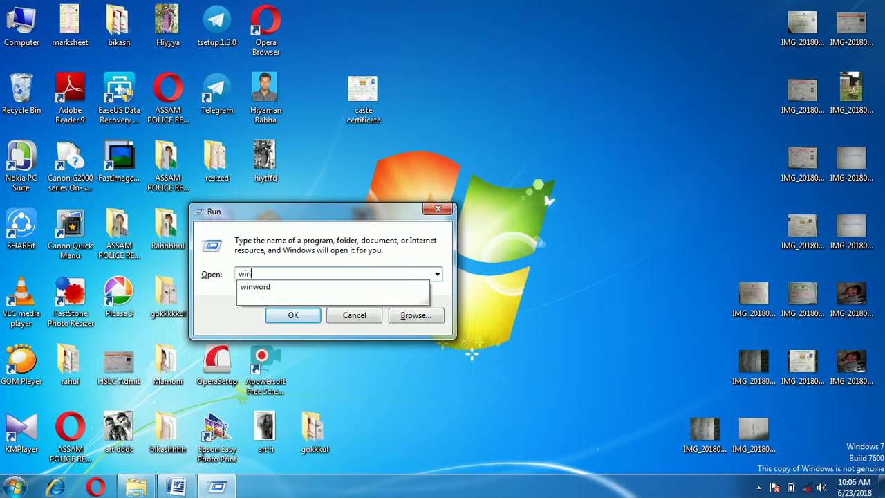
text(wor)
click(373, 287)
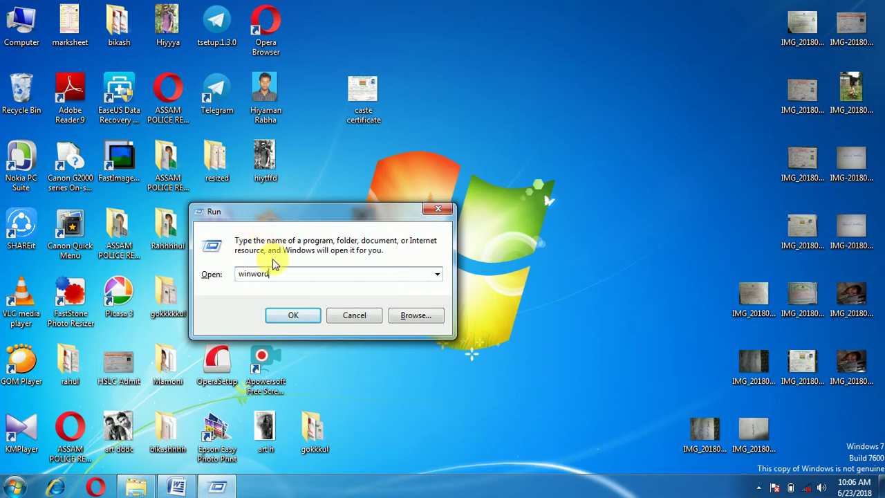
click(290, 314)
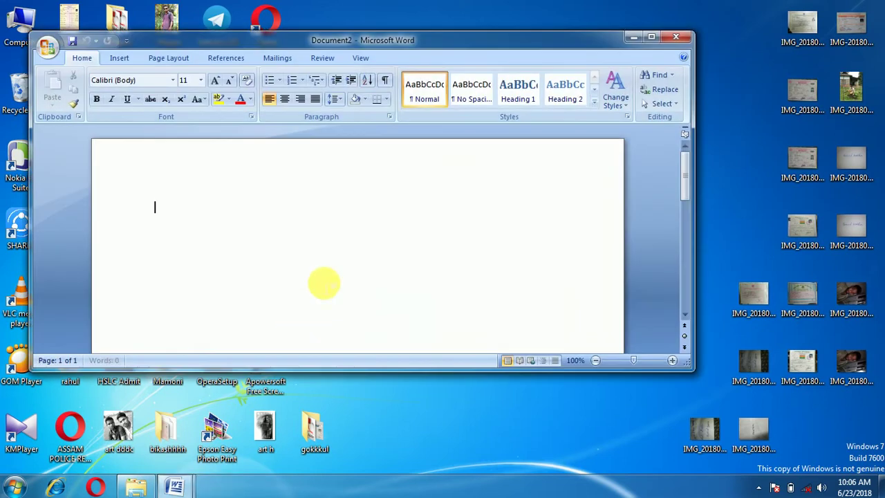
click(651, 38)
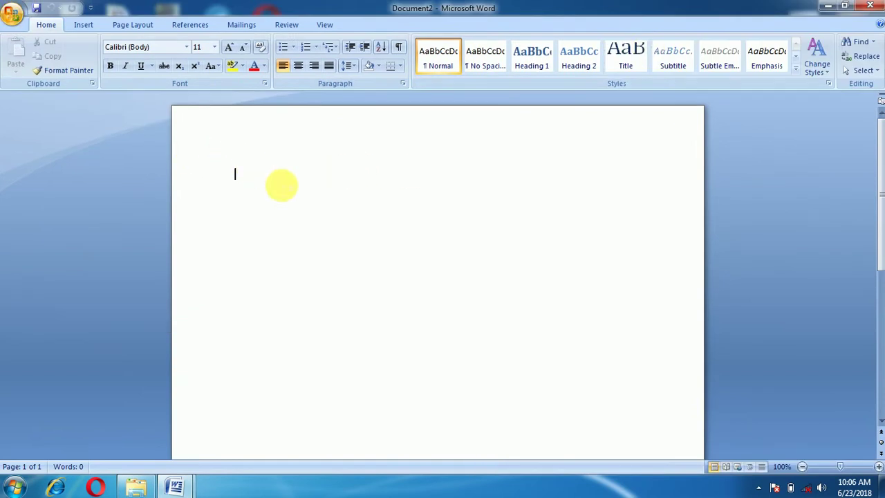
click(872, 7)
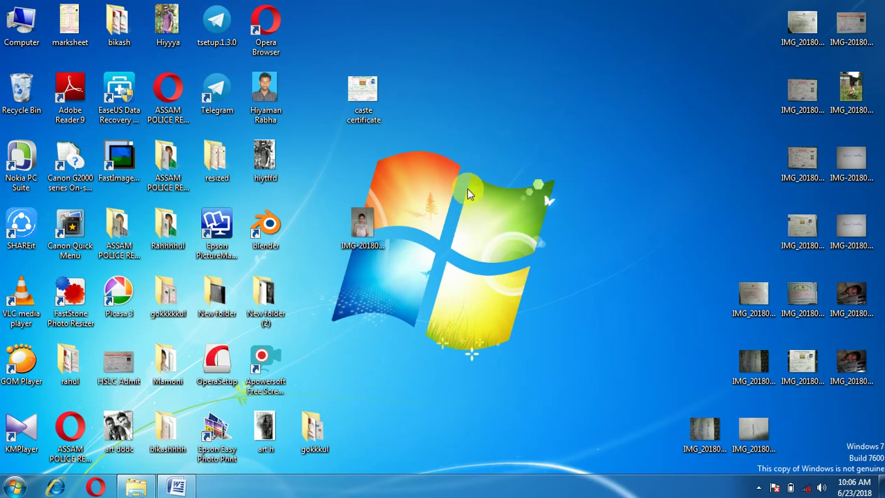
Step: Launch Microsoft Office Excel 2007 from the Microsoft Office group of the installed programs, and close it again
click(14, 487)
click(65, 428)
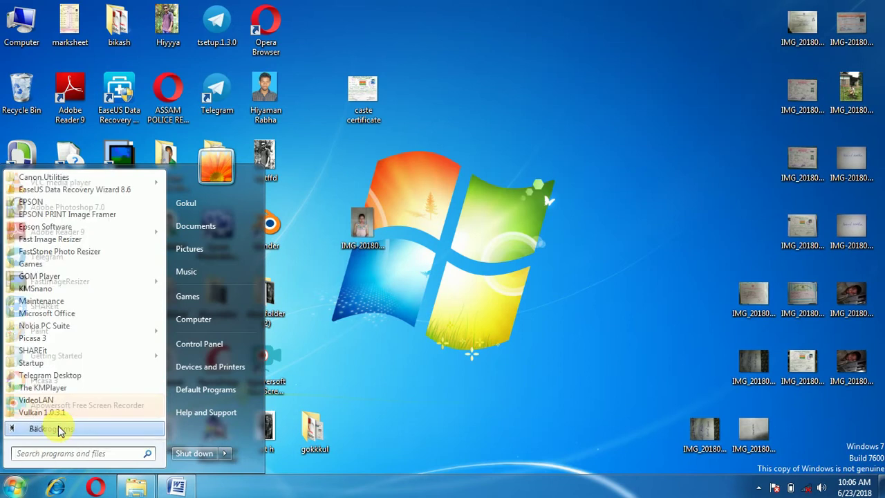
click(79, 313)
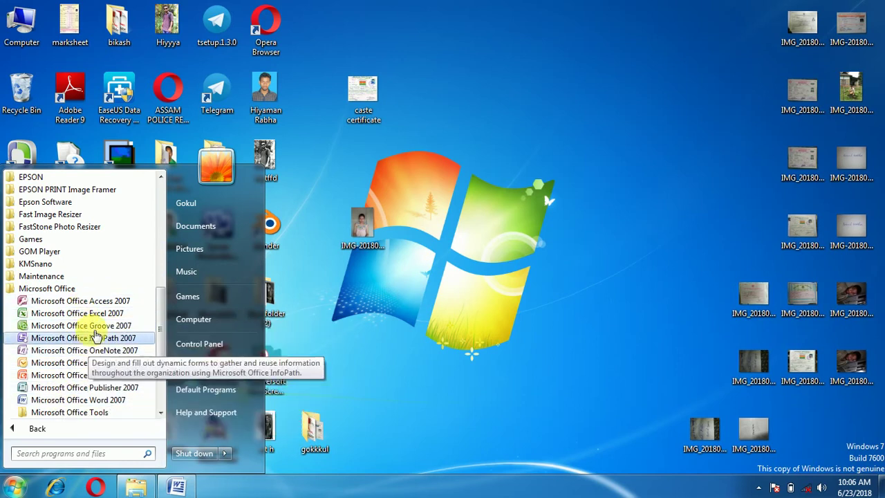
click(98, 315)
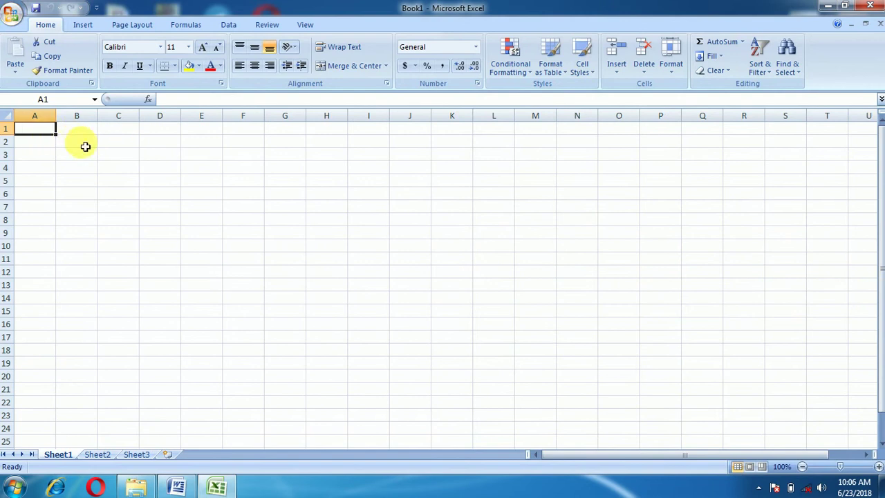
click(878, 5)
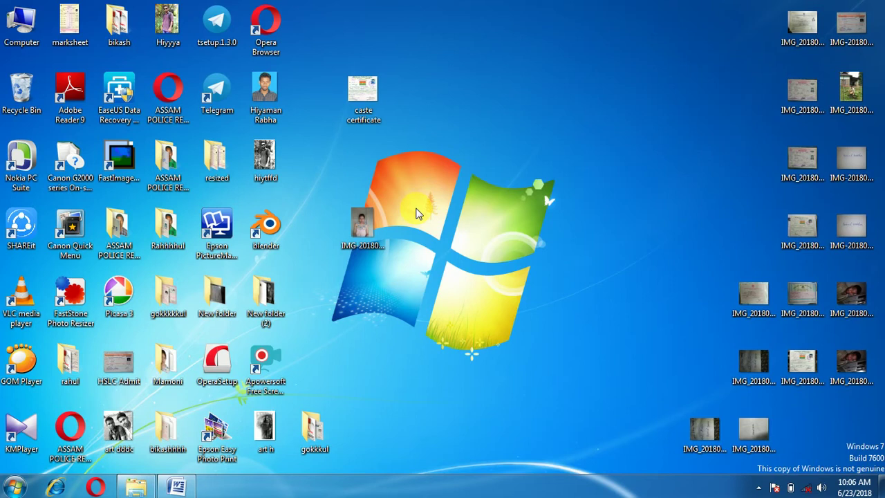
Step: Launch Excel by running excel from the Run dialog, and close the blank workbook window
key(super+r)
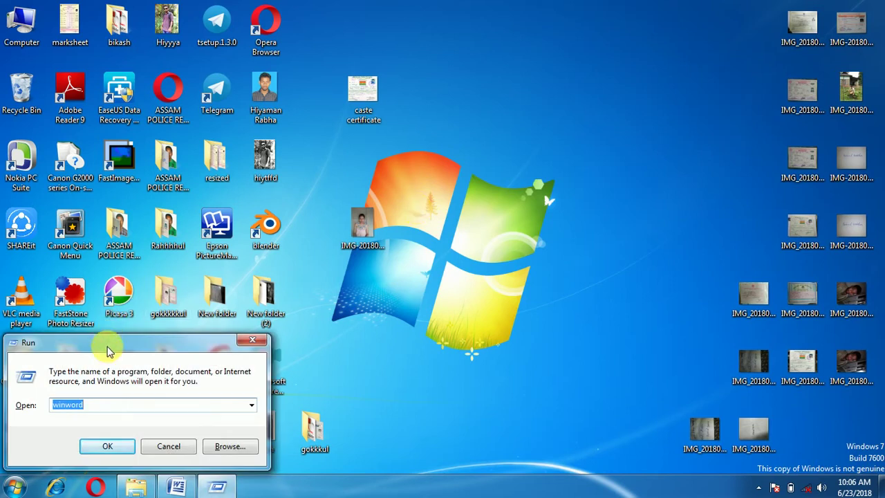
drag(107, 352, 264, 238)
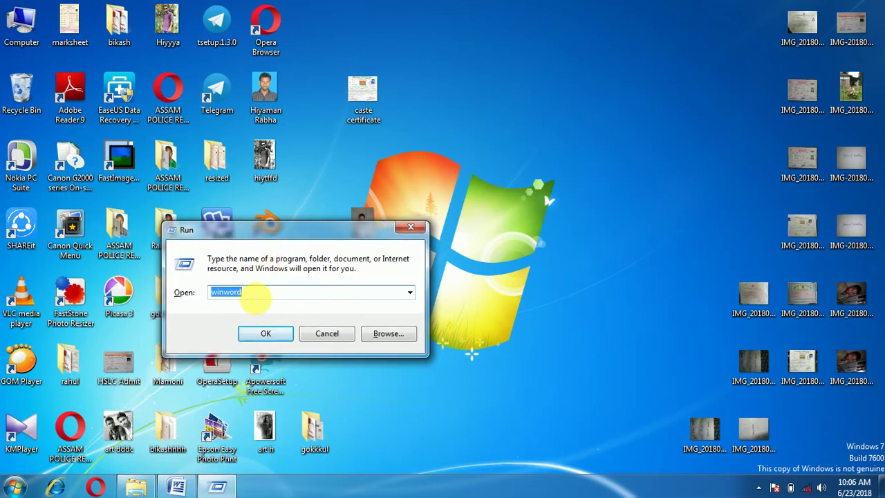
key(BackSpace)
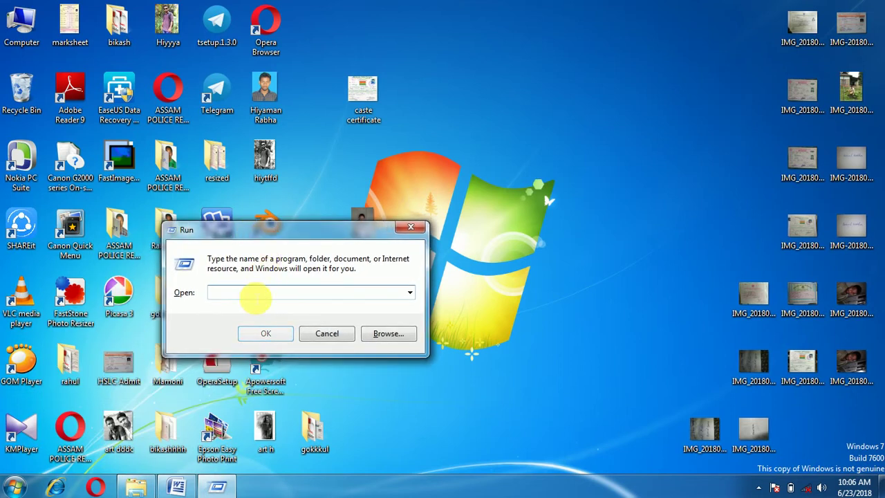
text(exce)
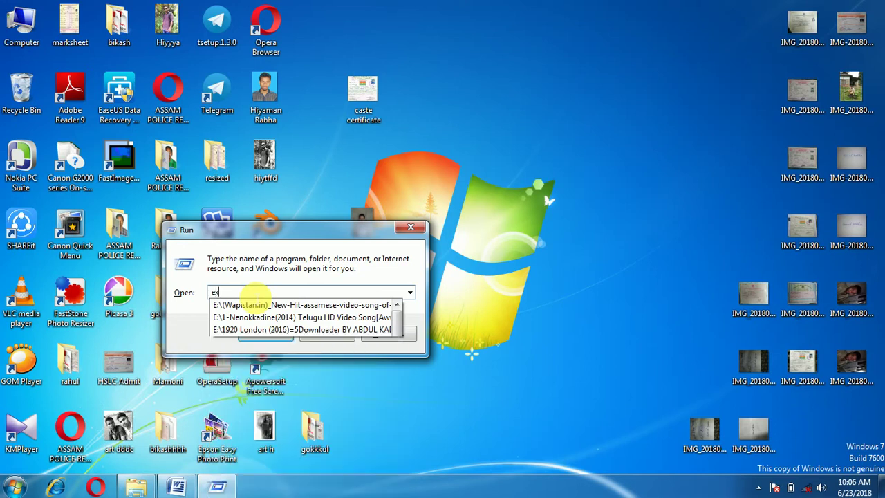
click(254, 304)
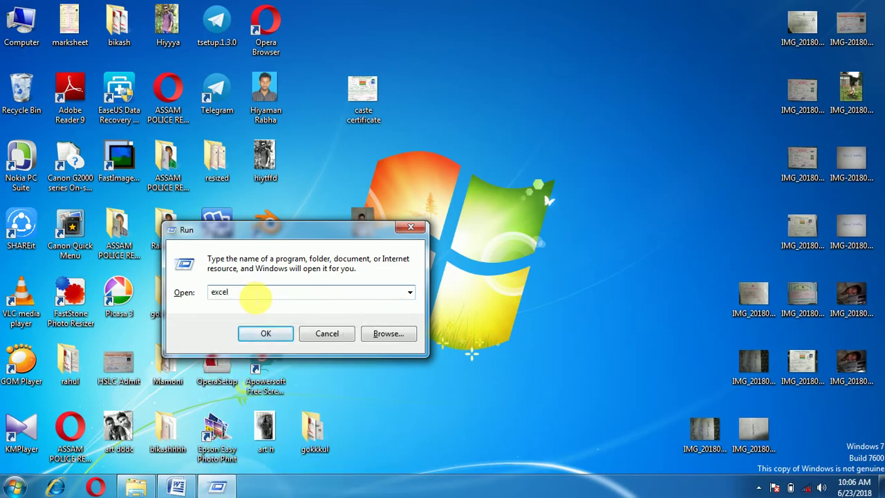
key(Return)
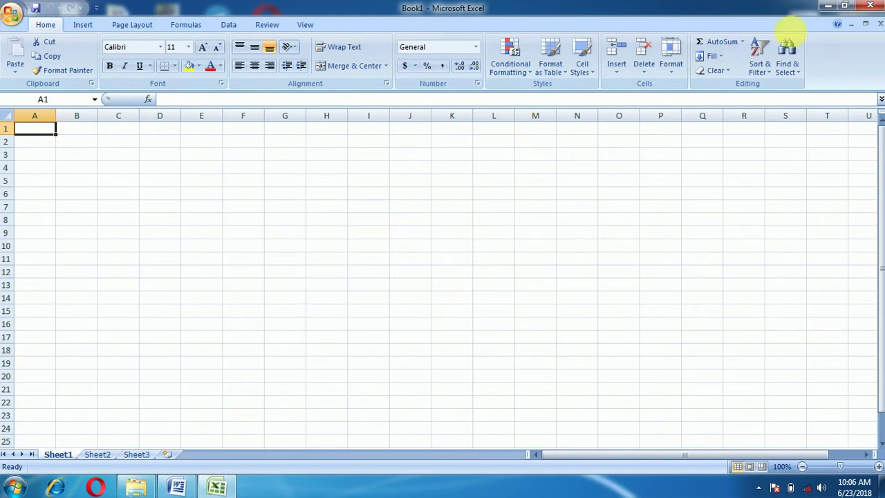
click(873, 7)
Step: Refresh the desktop once after closing Excel
right_click(524, 105)
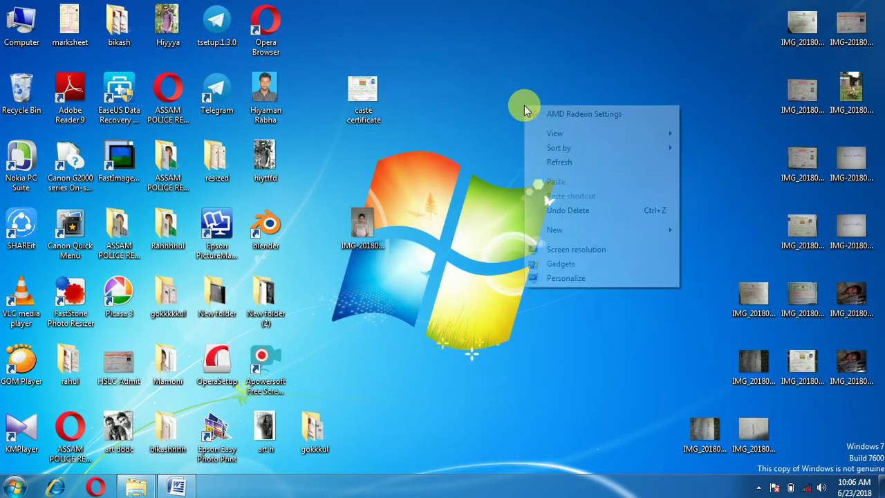
click(557, 164)
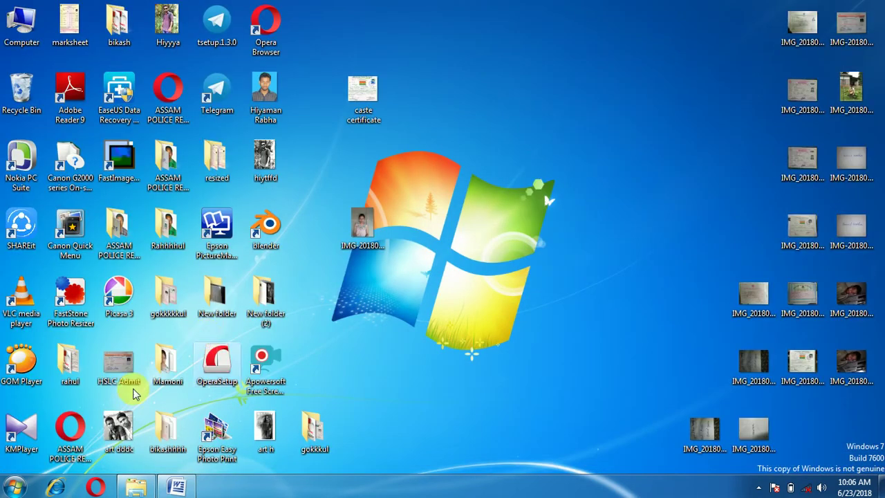
click(16, 486)
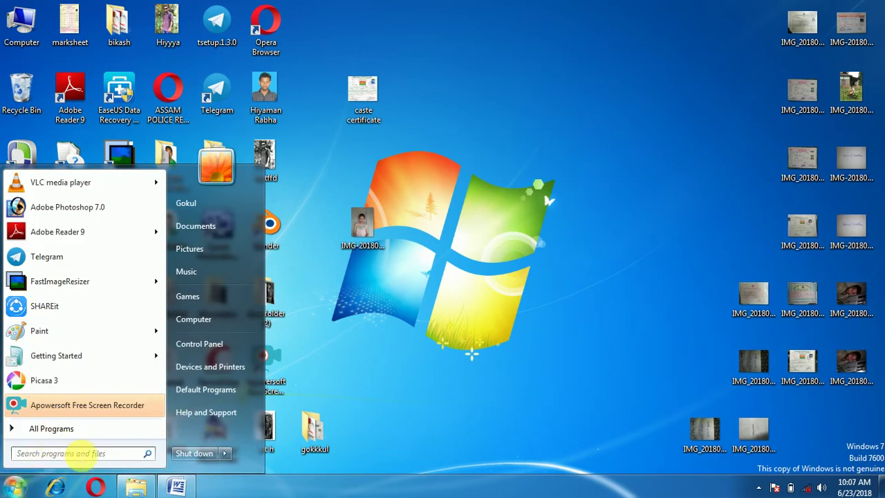
click(400, 302)
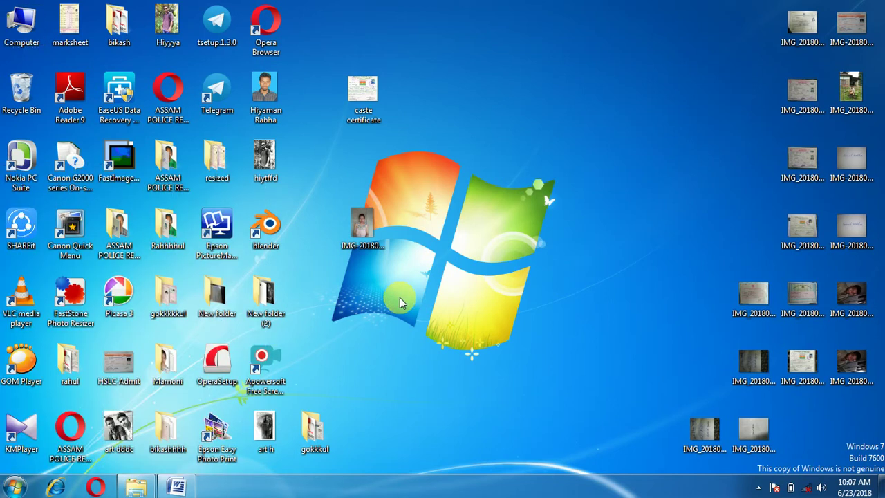
key(super+r)
text(w)
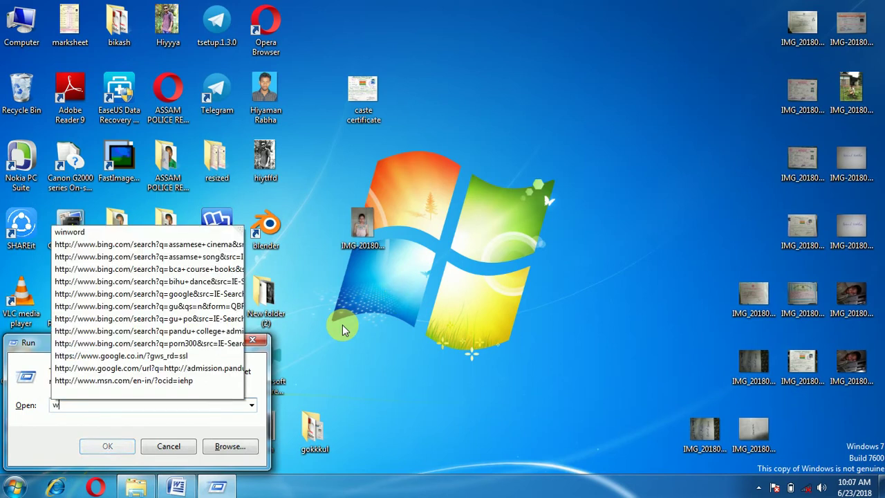
text(in)
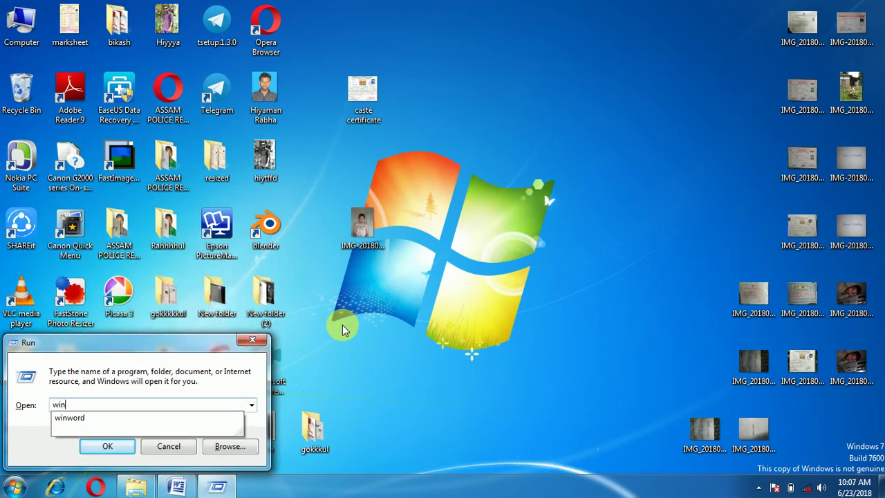
text(dowd)
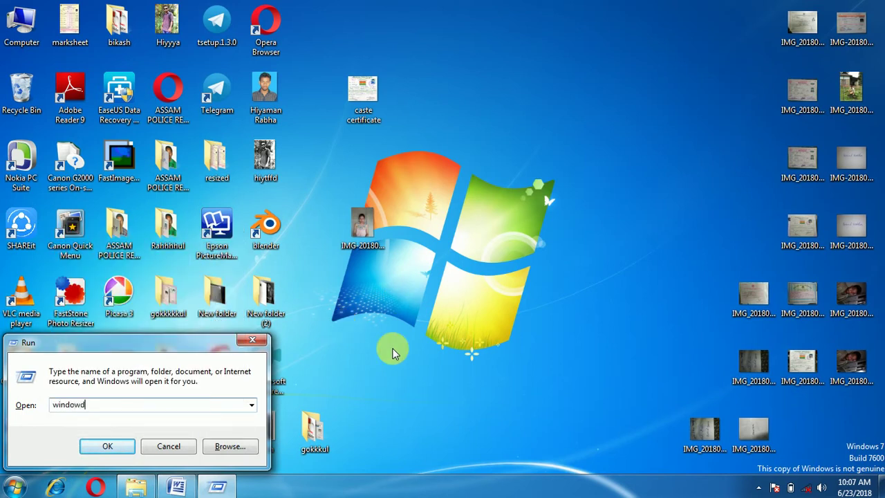
click(98, 447)
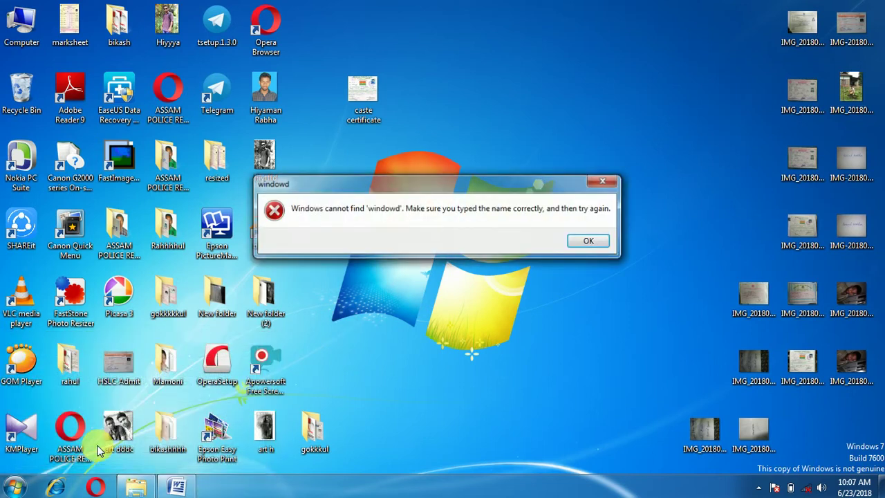
click(591, 240)
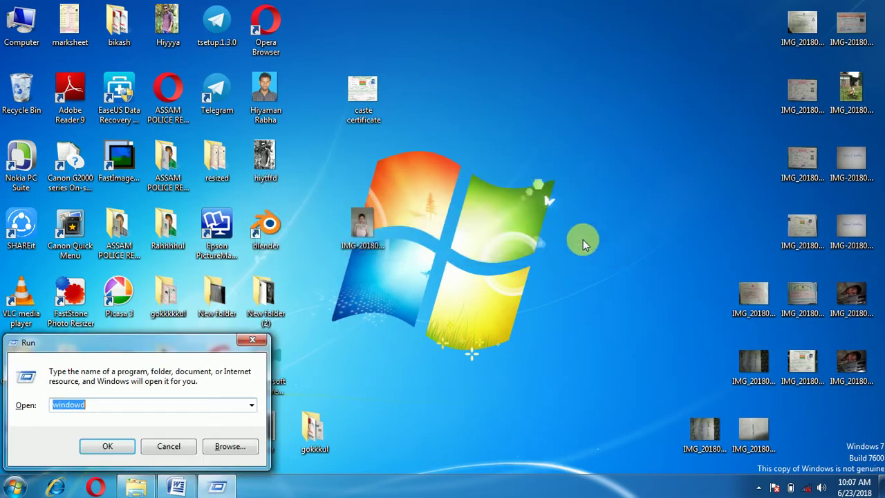
drag(195, 345, 352, 201)
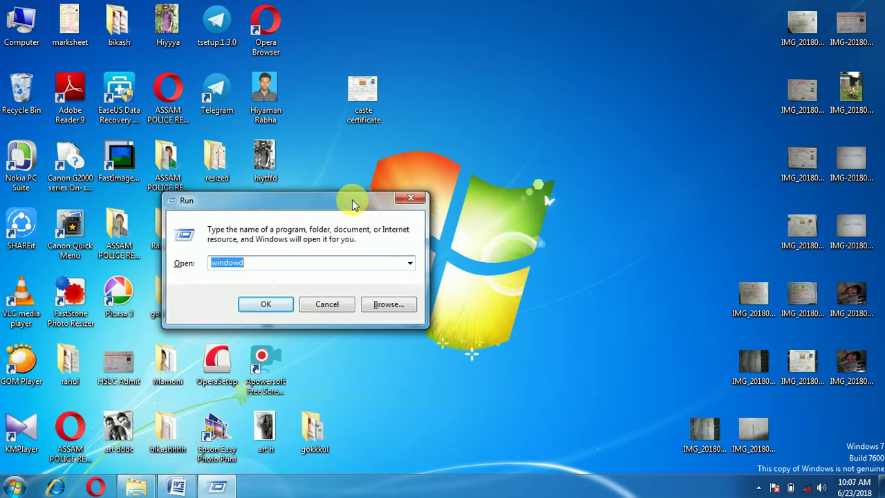
click(415, 199)
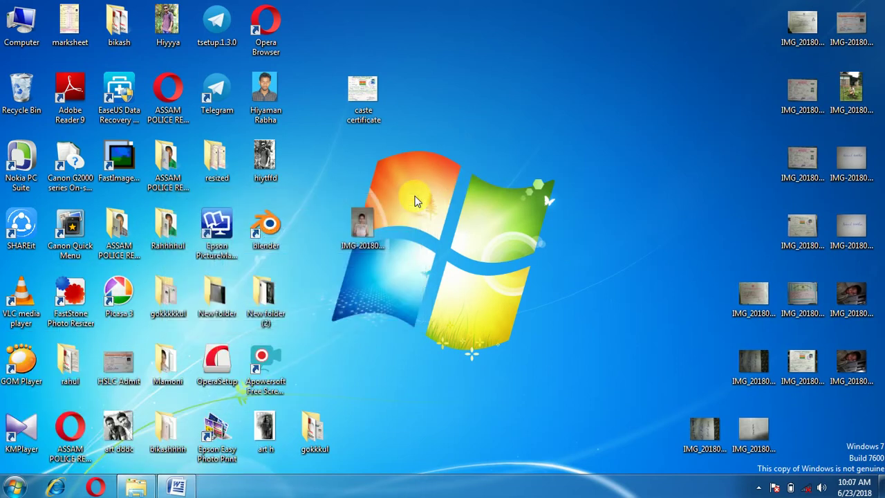
Step: Launch Word by running winword from the Run dialog, and maximize the blank document window
key(super+r)
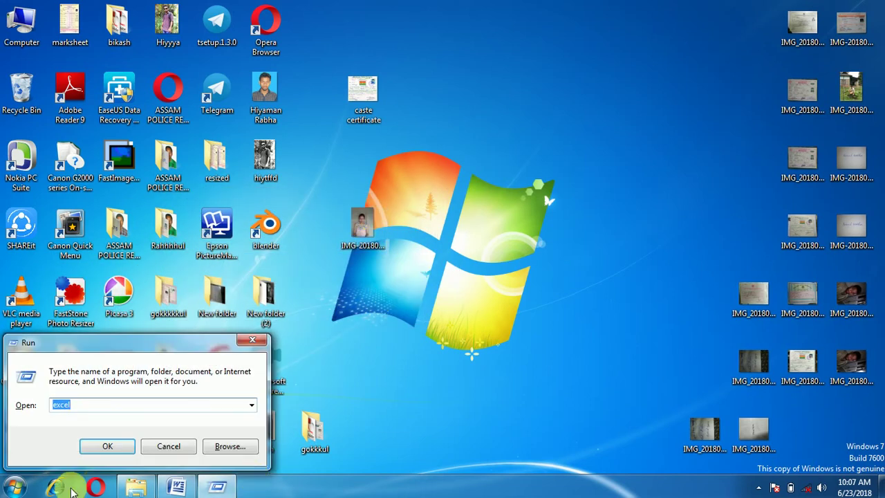
key(BackSpace)
text(w)
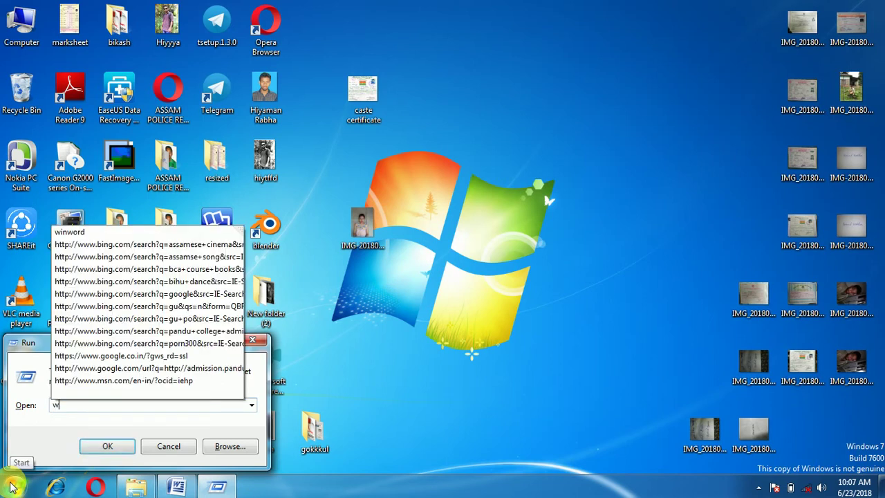
text(inword)
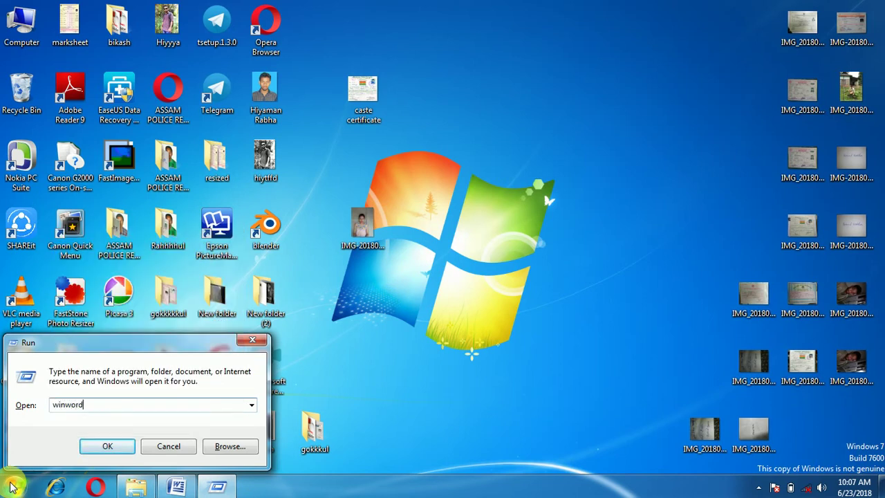
key(Return)
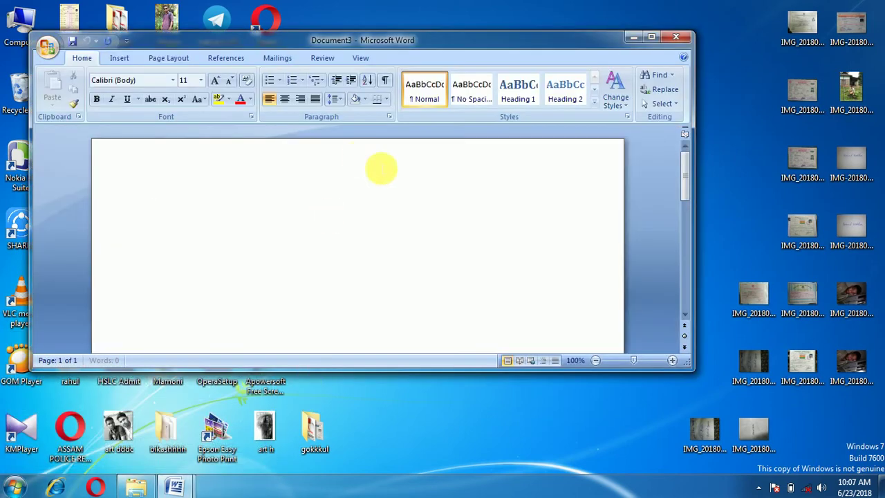
click(652, 37)
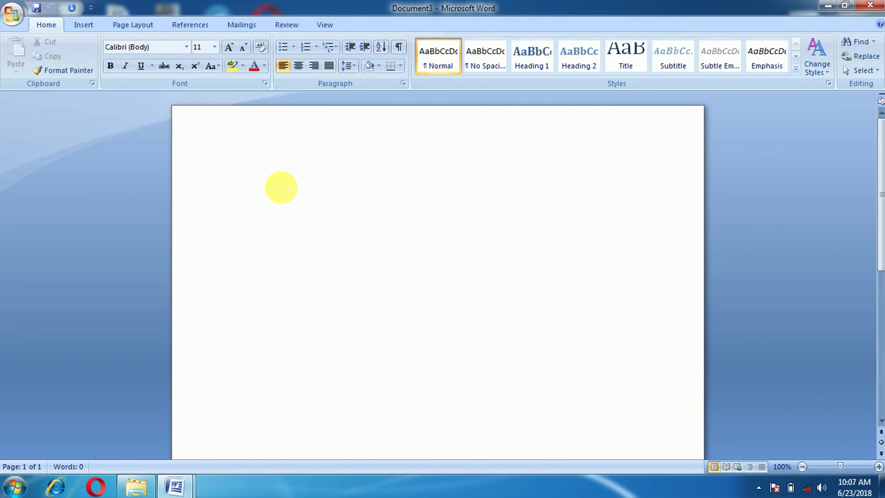
Step: Enter the line "Computer education and technology" in the blank document and format it bold, size 72 and red
text(comp)
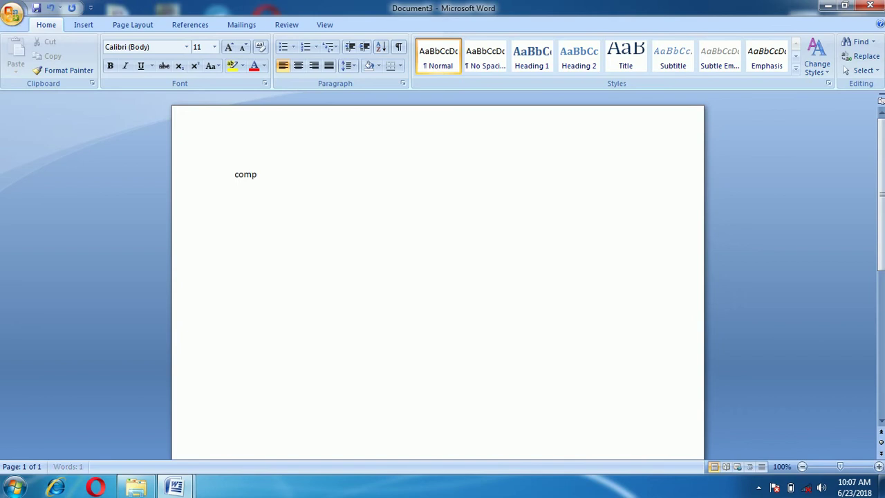
text(uter education and technology)
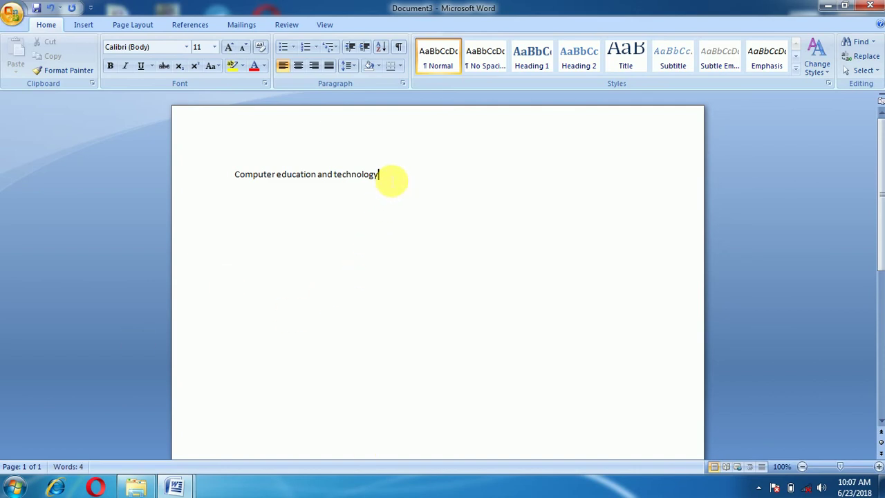
drag(388, 178, 228, 219)
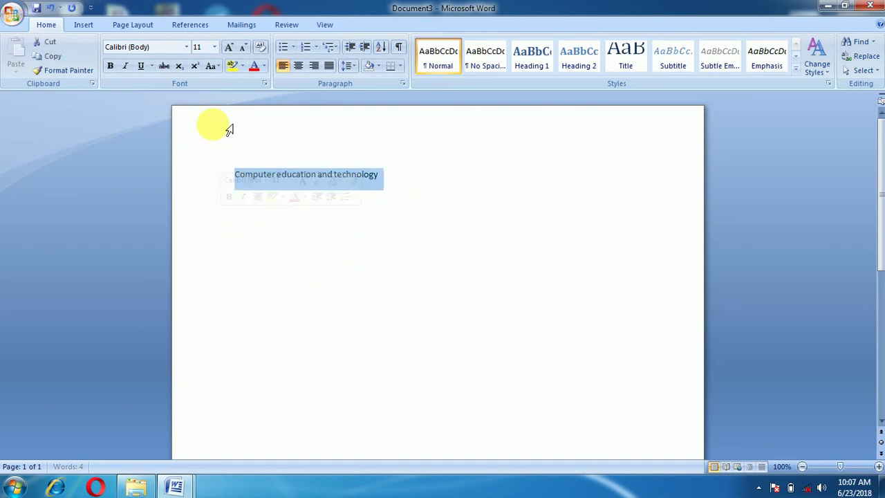
click(112, 65)
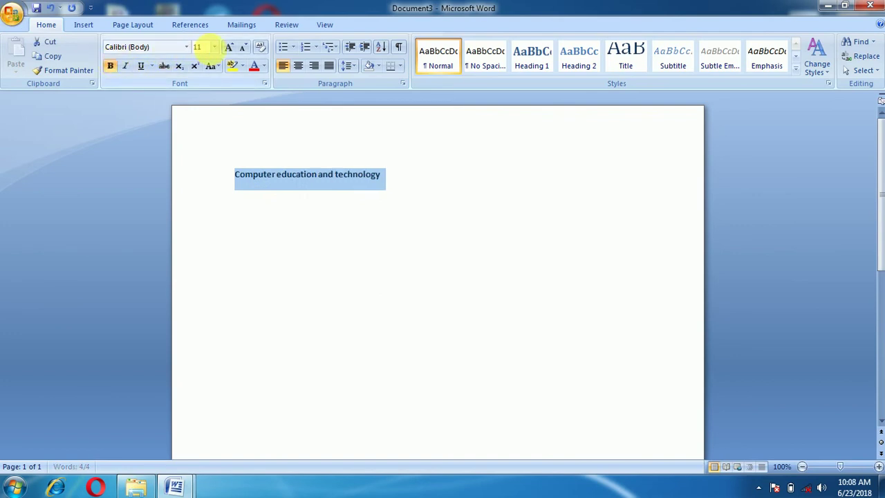
click(214, 48)
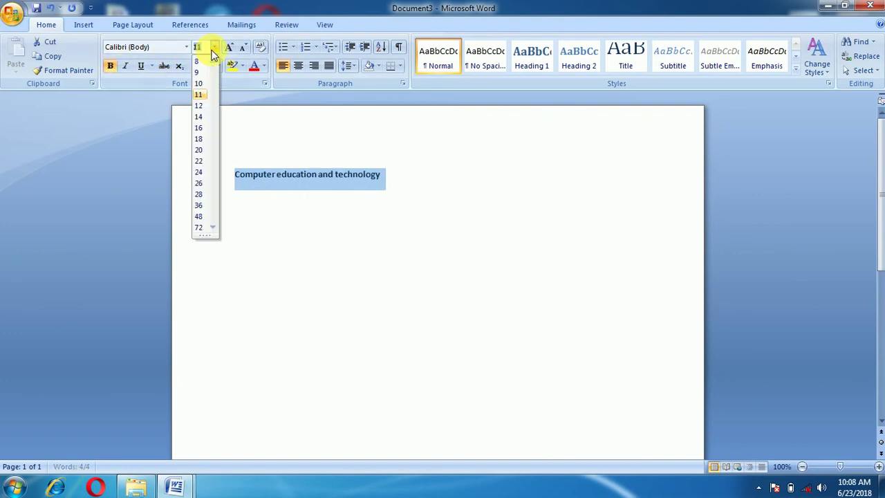
click(199, 227)
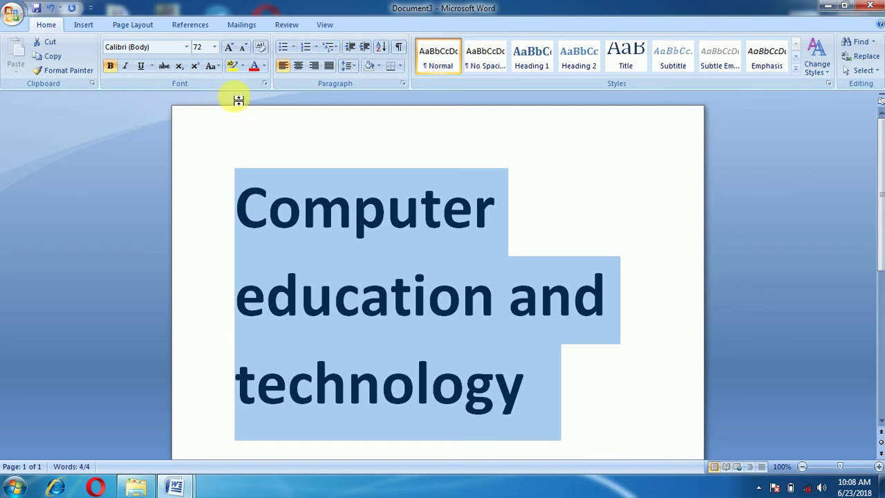
click(255, 72)
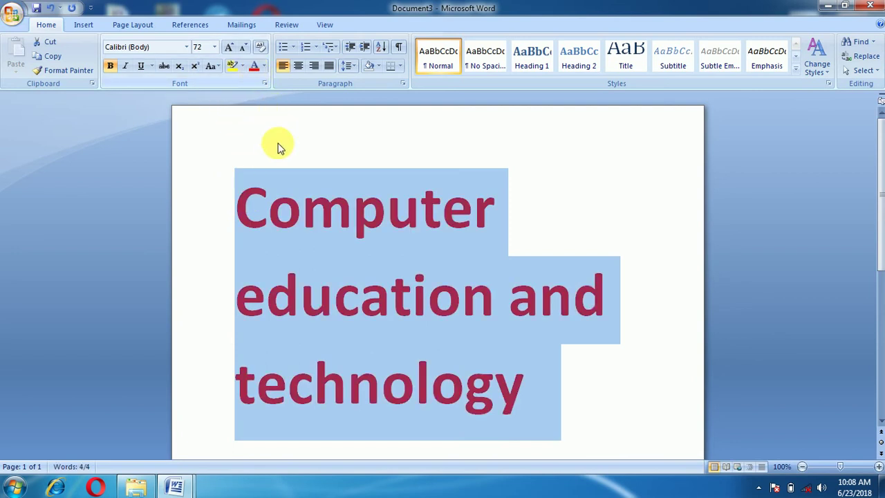
click(267, 203)
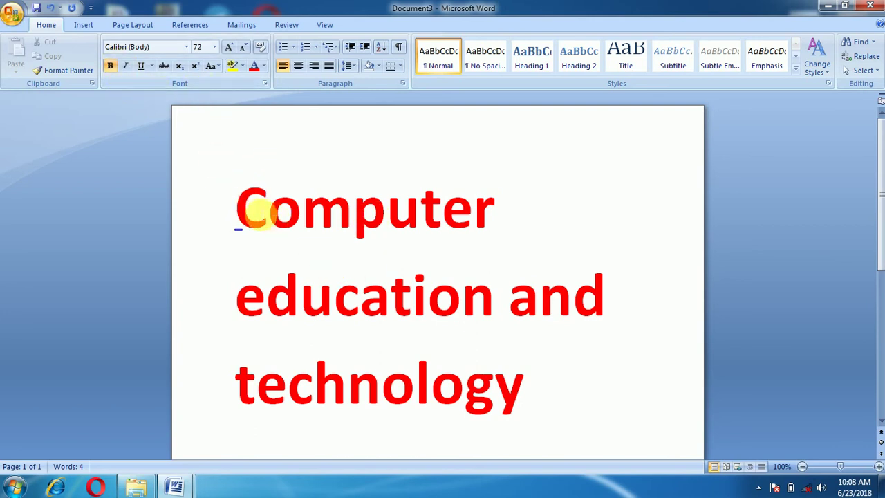
Step: Insert the filler letters "hfhgddhgdsgf" before the first word, and delete all the text in the document
click(247, 205)
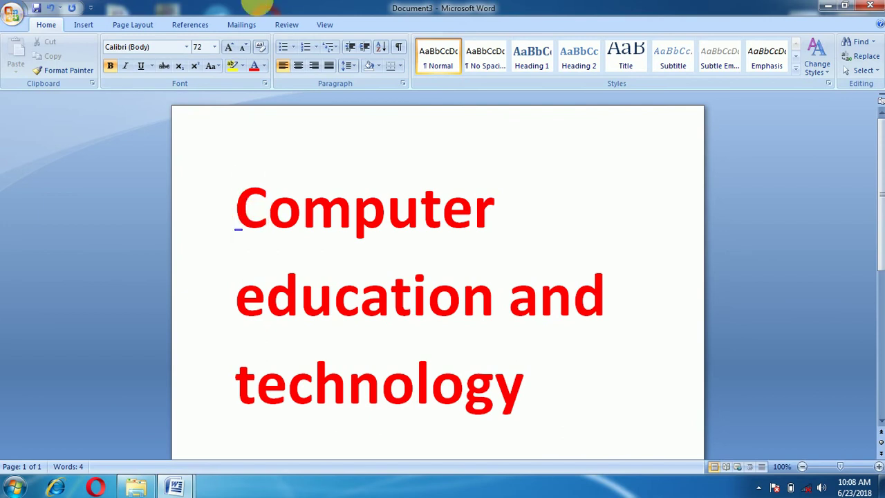
text(hfhgddh)
text(gdsgfC)
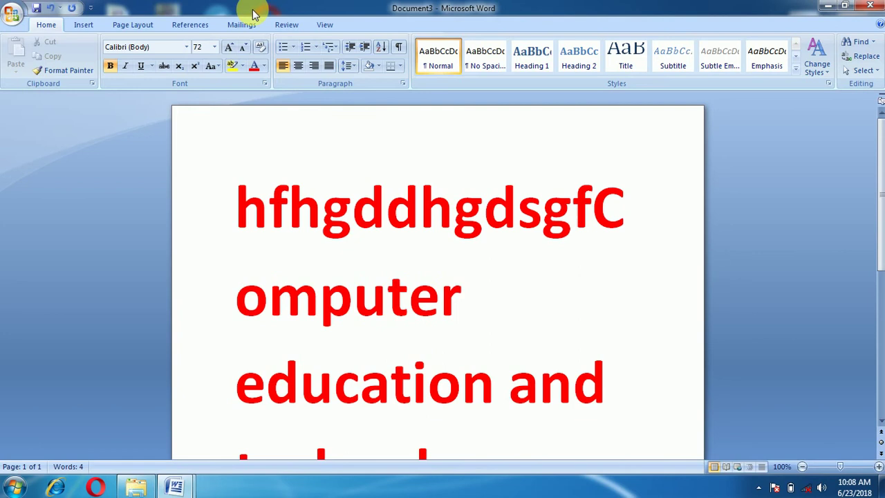
key(ctrl+a)
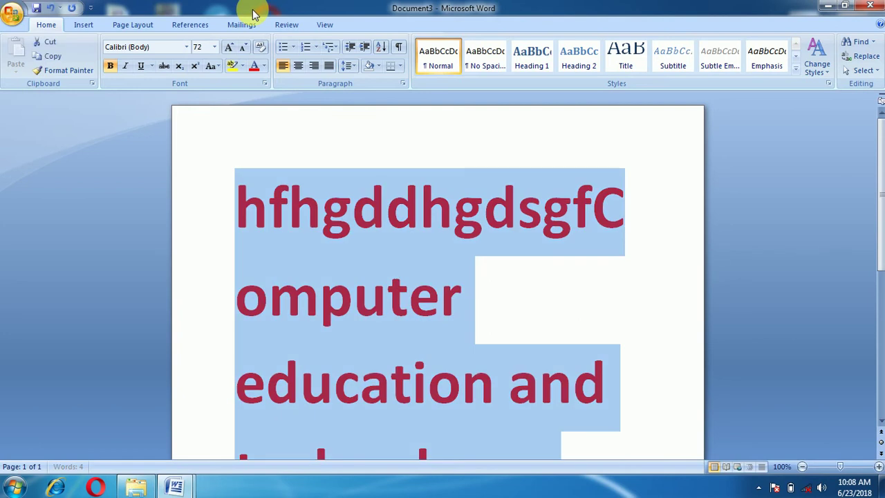
key(Delete)
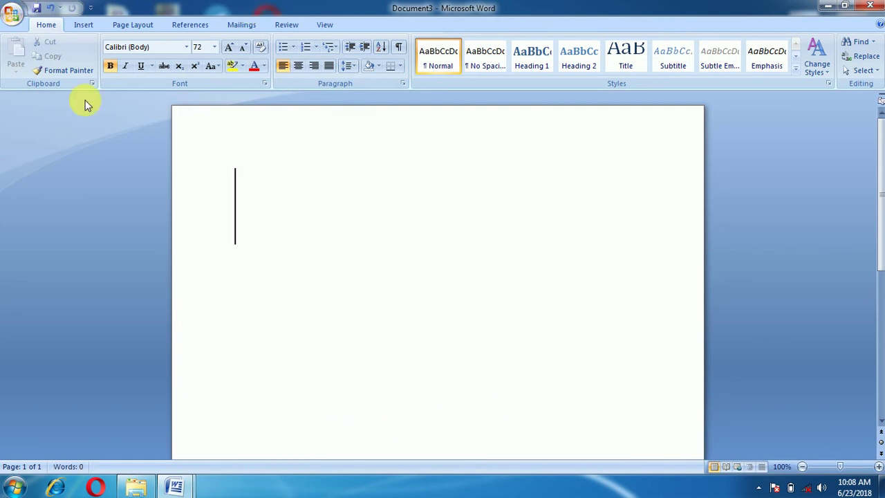
Step: Set the font size to 20 and generate sample paragraphs with the =rand() command
click(215, 46)
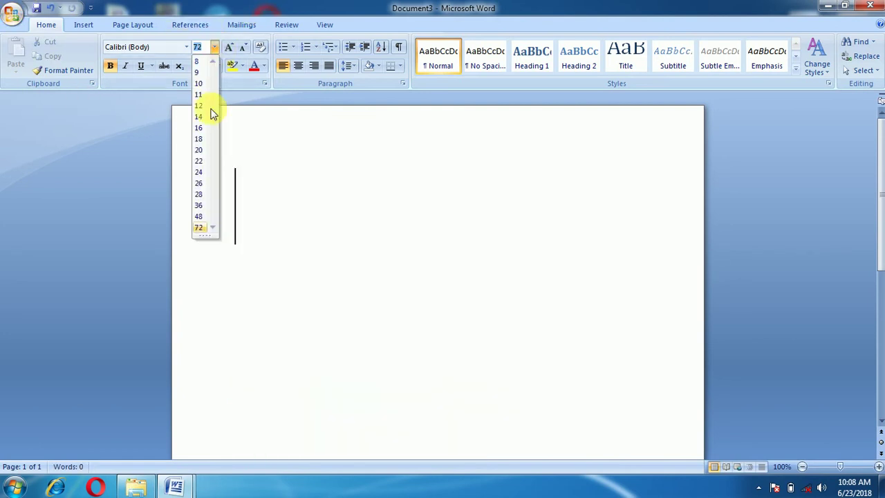
click(199, 149)
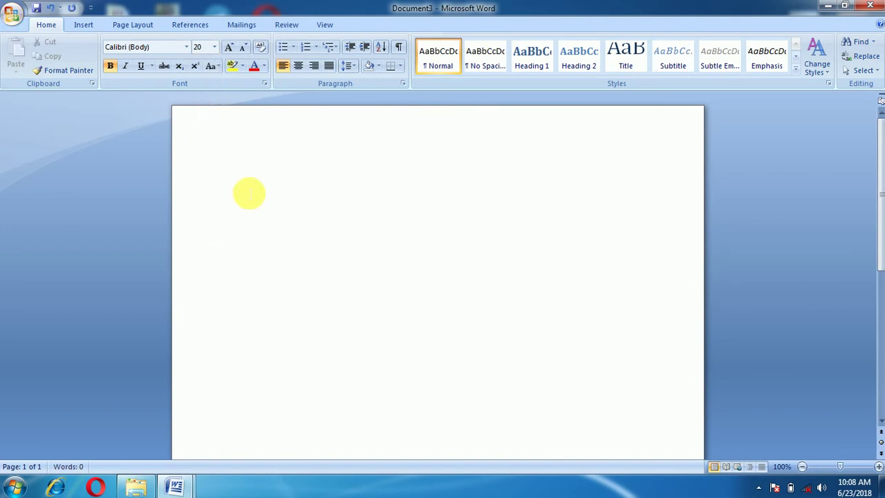
text(=rand)
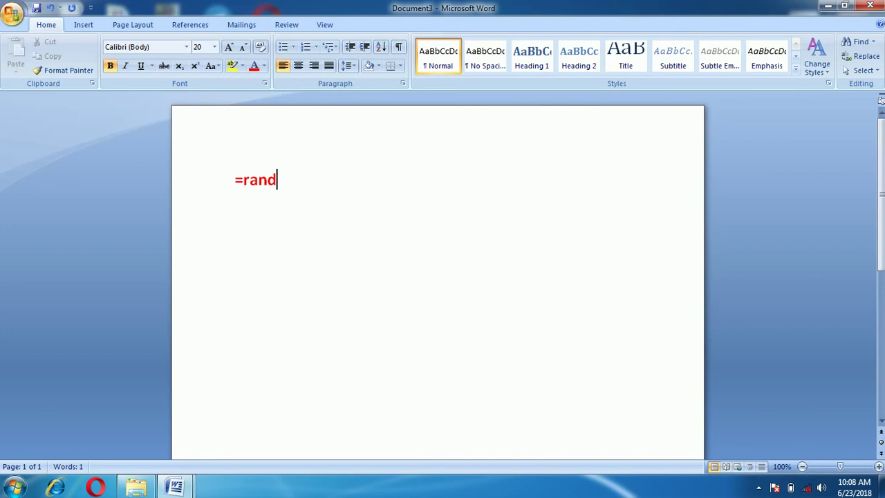
text(())
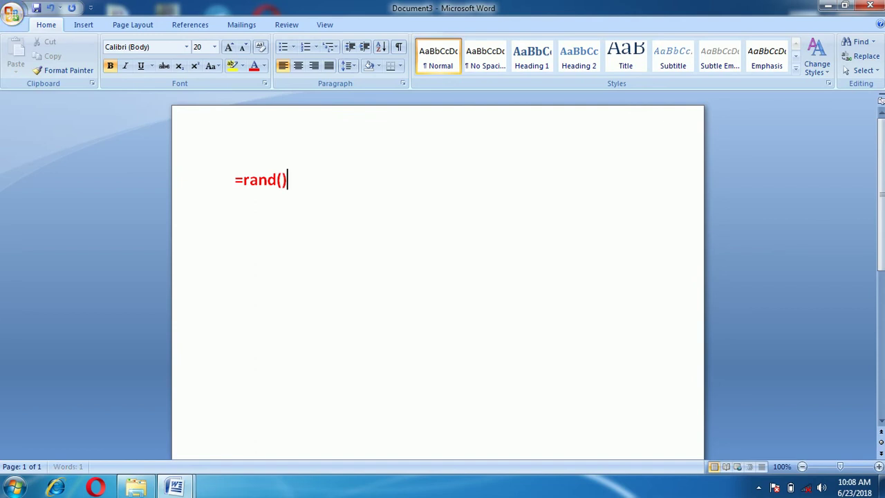
key(Return)
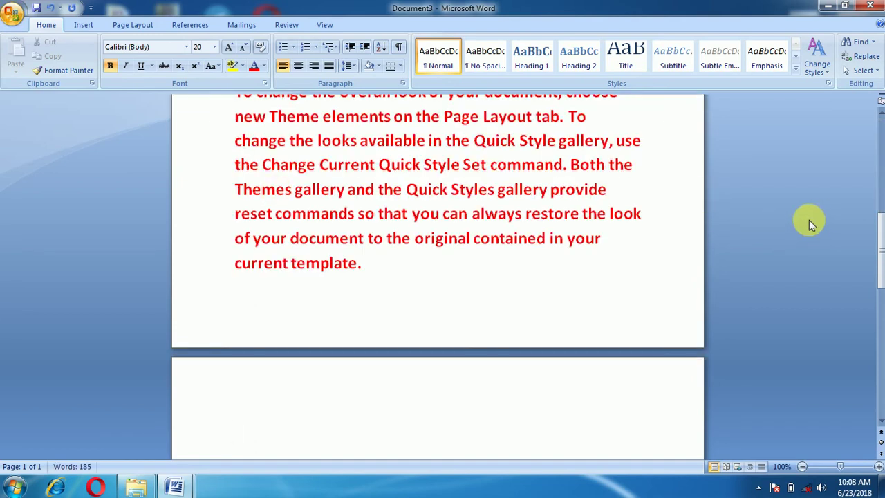
Step: Format the first sample paragraph, starting with "On the Insert tab", with black font color and italics
drag(880, 229, 879, 134)
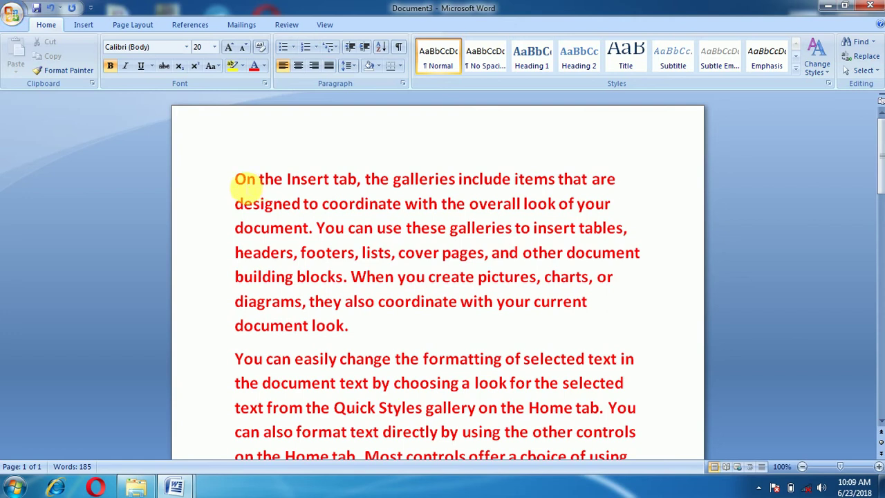
drag(235, 179, 395, 326)
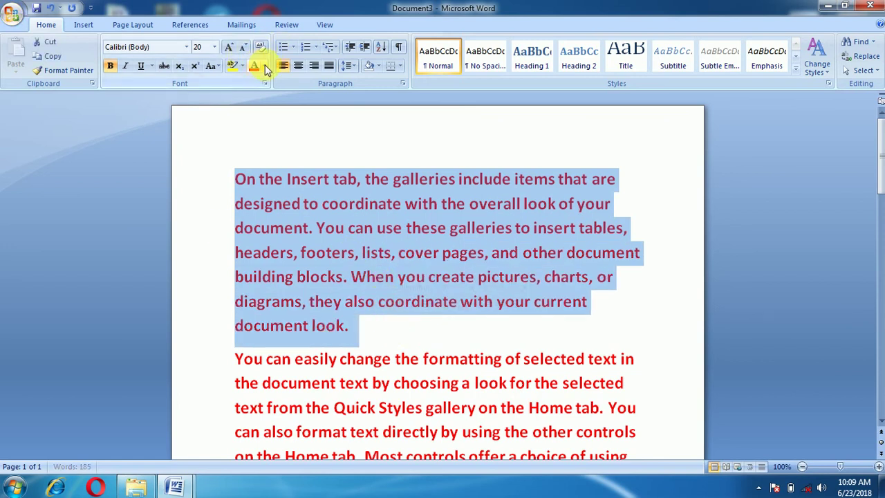
click(264, 66)
click(264, 103)
click(264, 66)
click(266, 111)
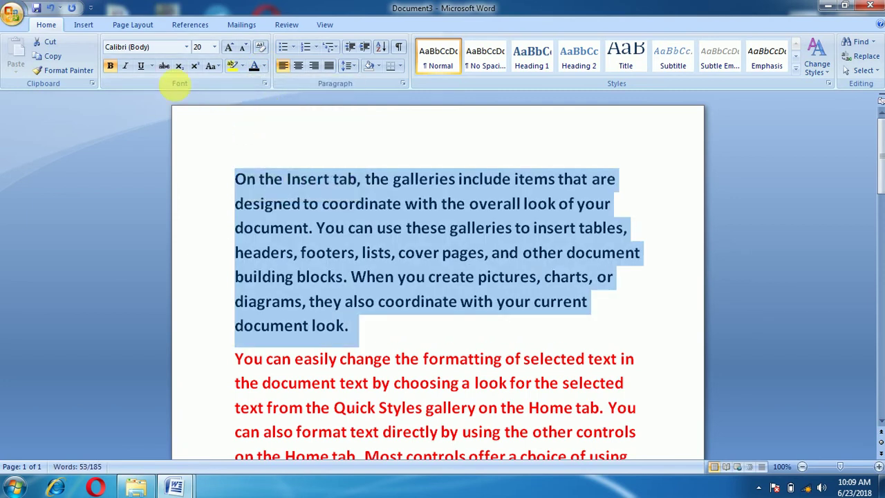
click(127, 67)
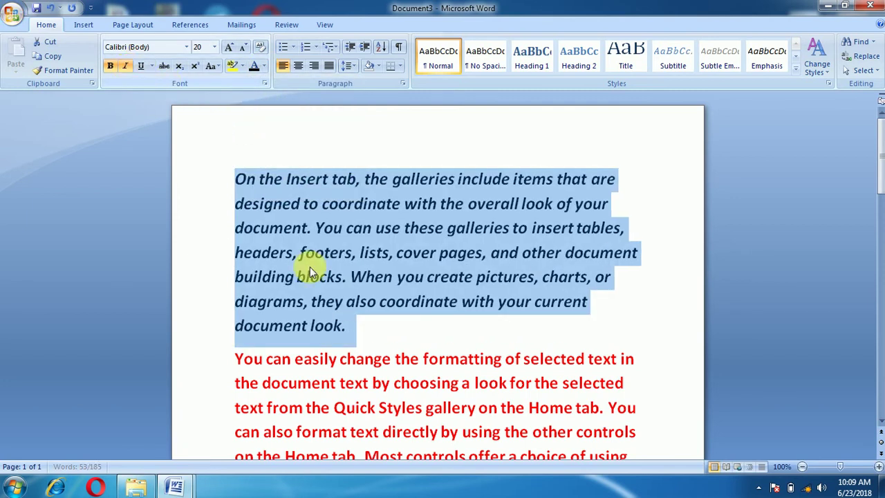
click(367, 342)
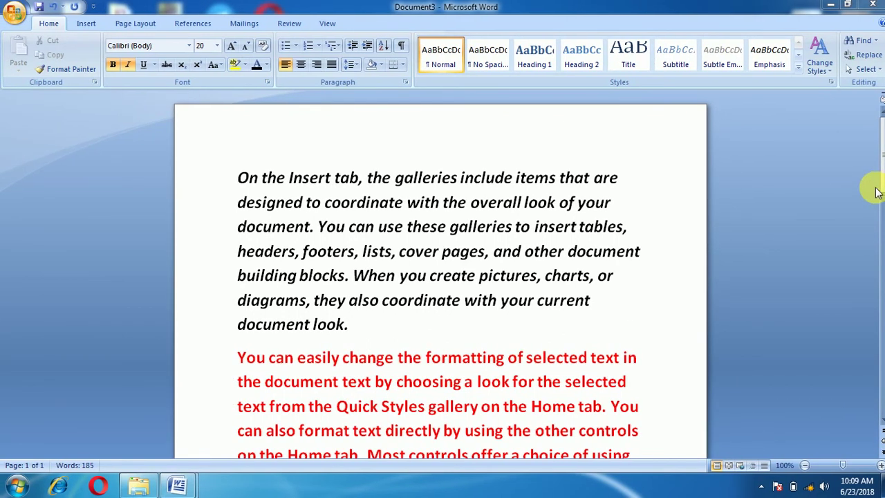
Step: Close the Word document without saving its changes, and refresh the desktop
click(872, 13)
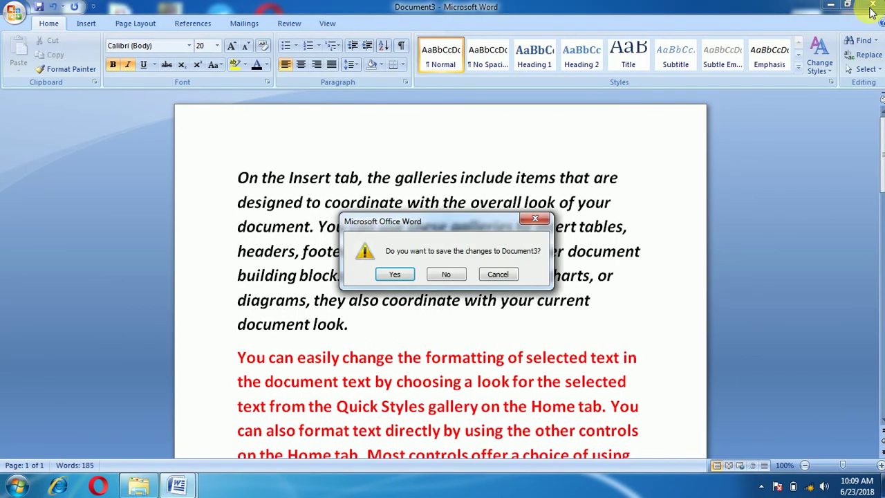
click(443, 274)
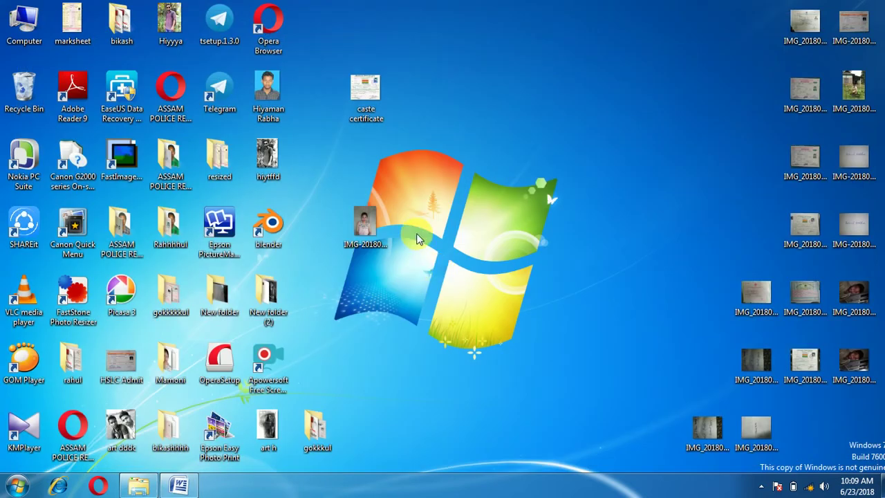
right_click(437, 175)
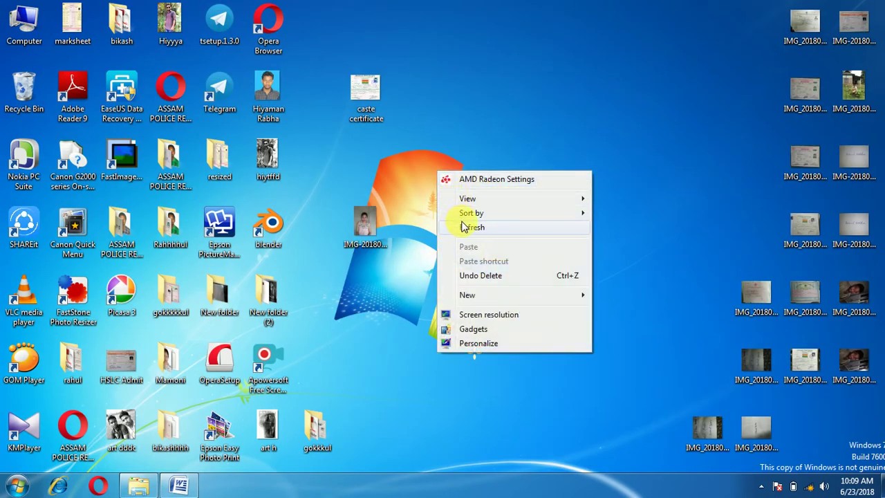
click(461, 228)
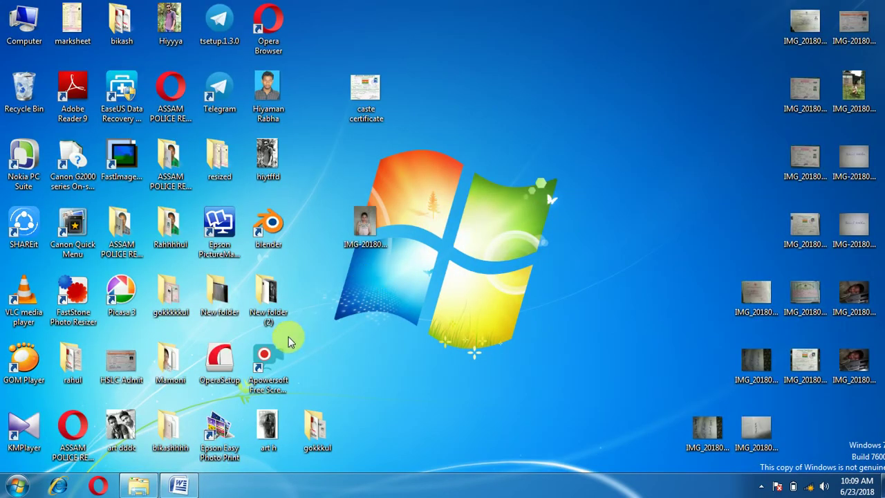
Step: Show the power alternatives offered beside the Shut down command, and dismiss them without choosing one
click(21, 485)
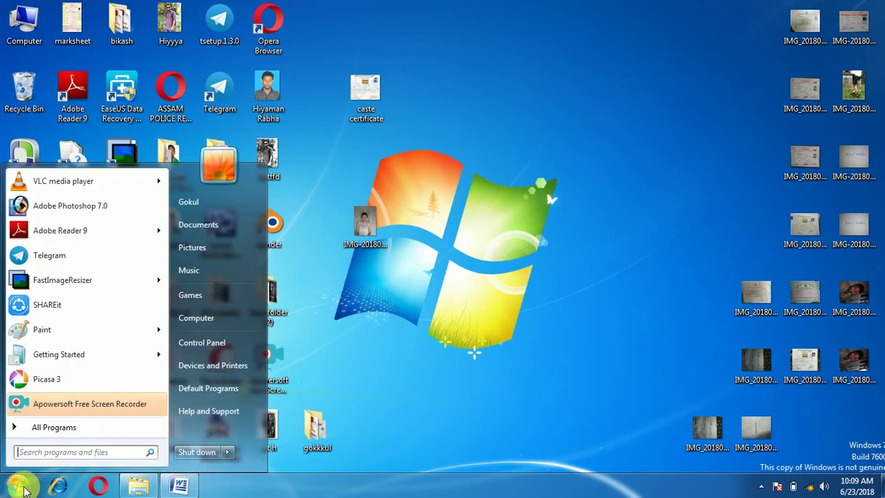
click(229, 452)
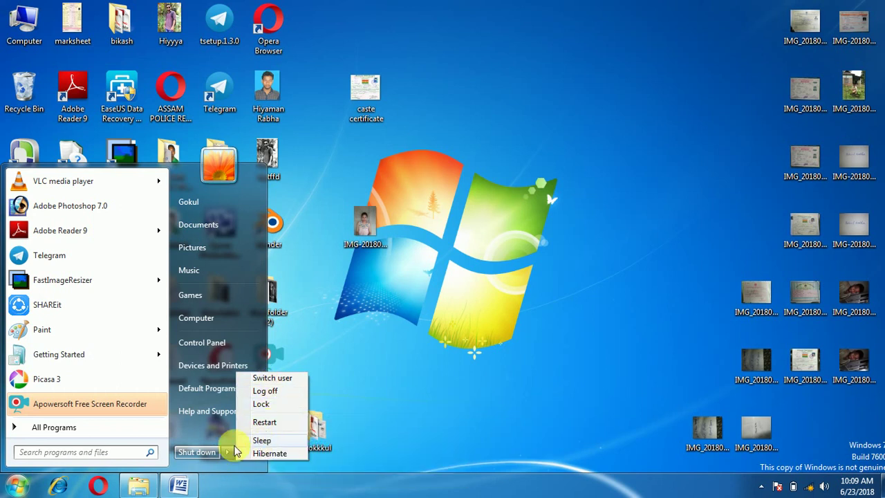
click(405, 318)
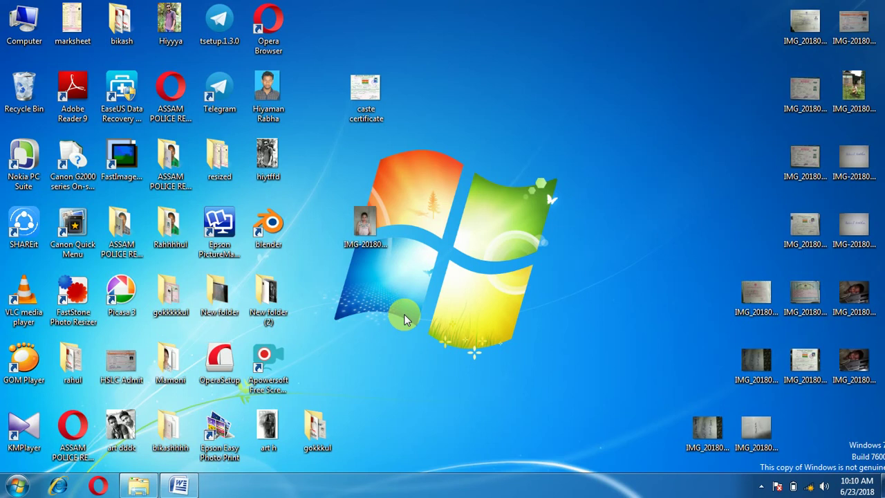
Step: Open the Shut Down Windows dialog, view its list of available actions, and dismiss it without choosing one
key(alt+F4)
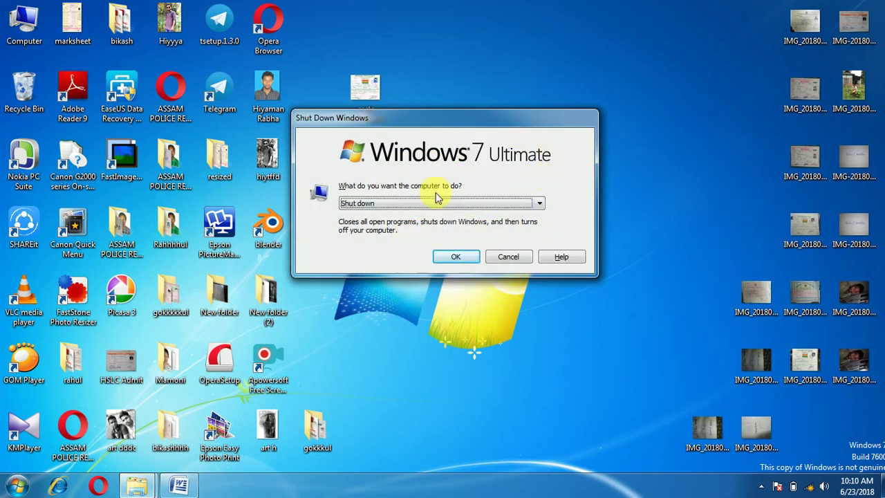
click(521, 202)
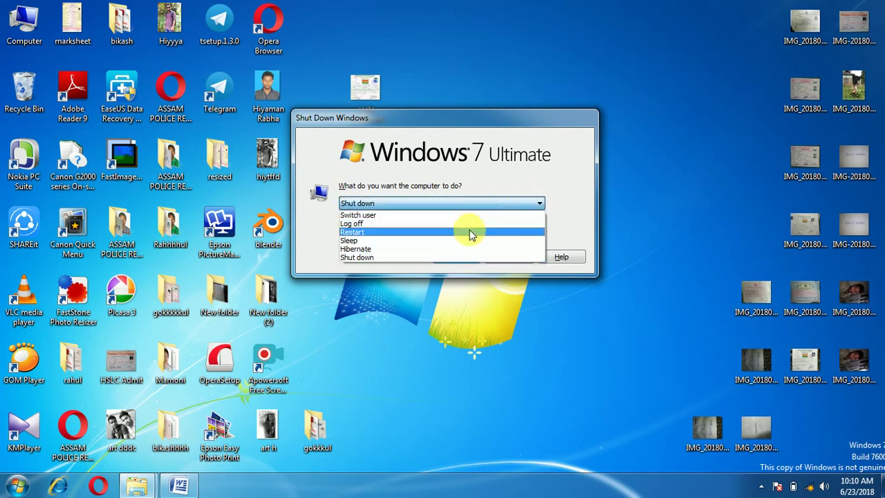
key(Escape)
key(Escape)
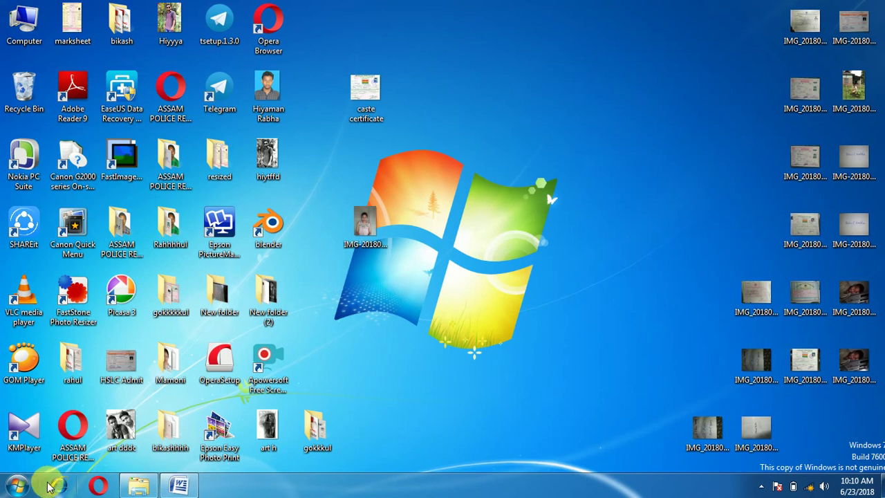
Step: Bring up the Shut Down Windows dialog from the desktop once more and cancel it
click(20, 486)
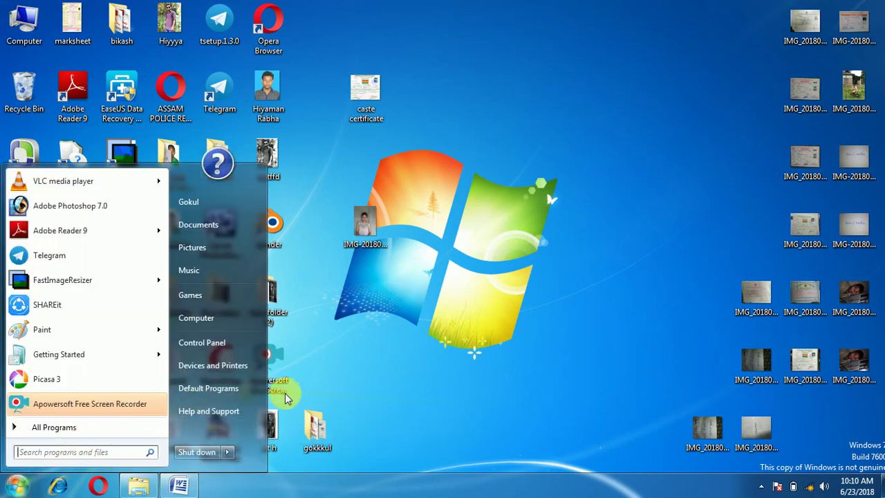
click(399, 285)
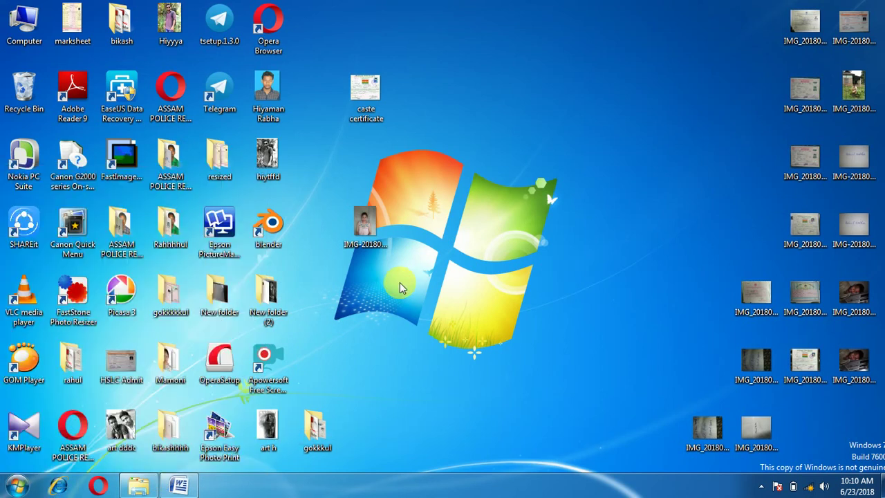
key(alt+F4)
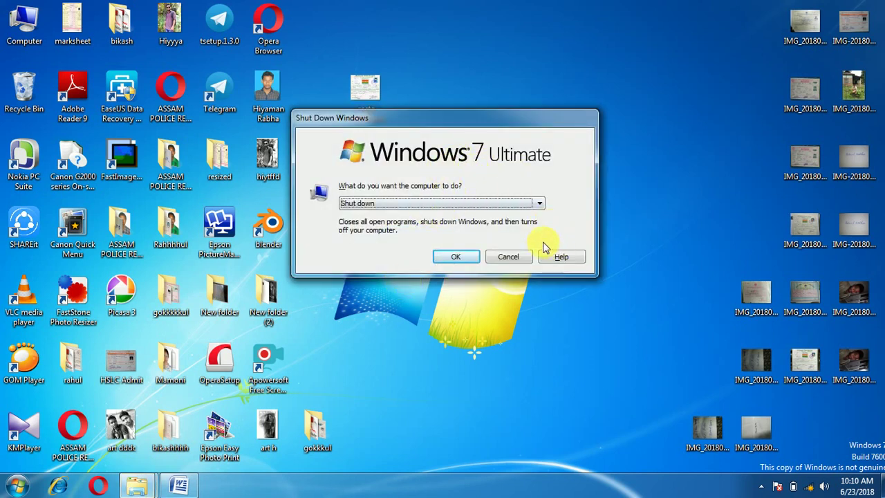
click(508, 257)
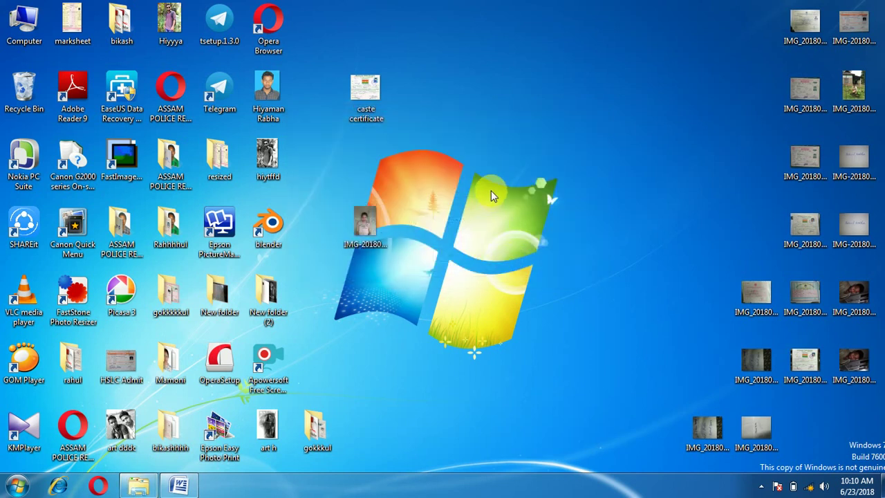
Step: Refresh the desktop twice
right_click(482, 193)
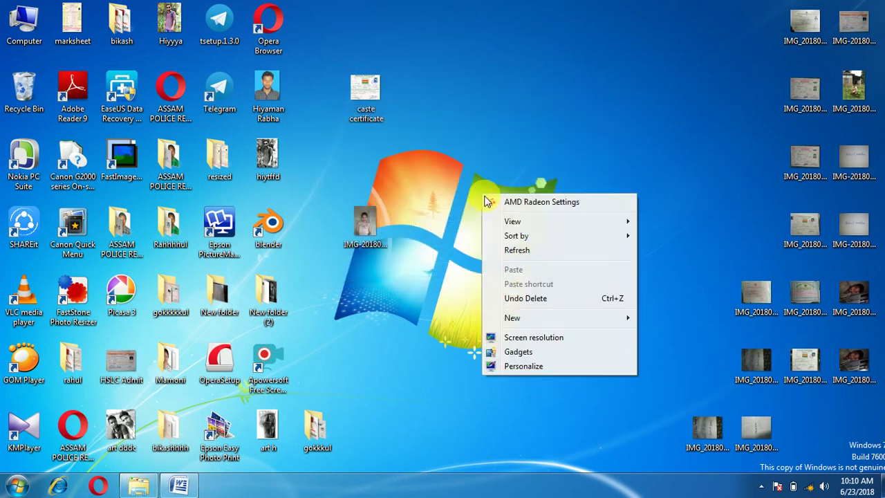
click(508, 251)
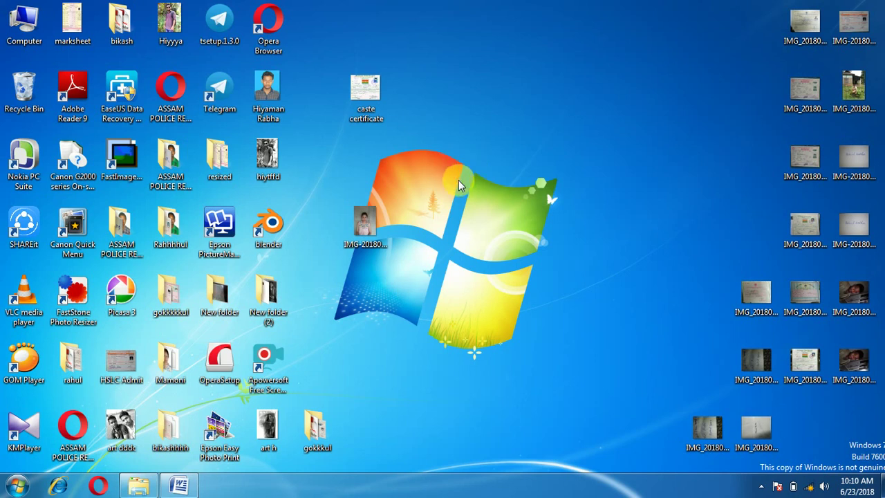
right_click(458, 180)
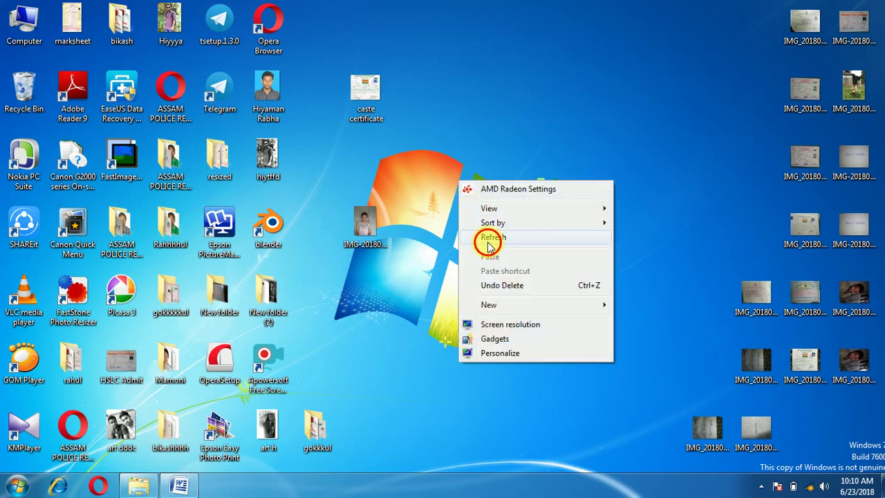
click(489, 238)
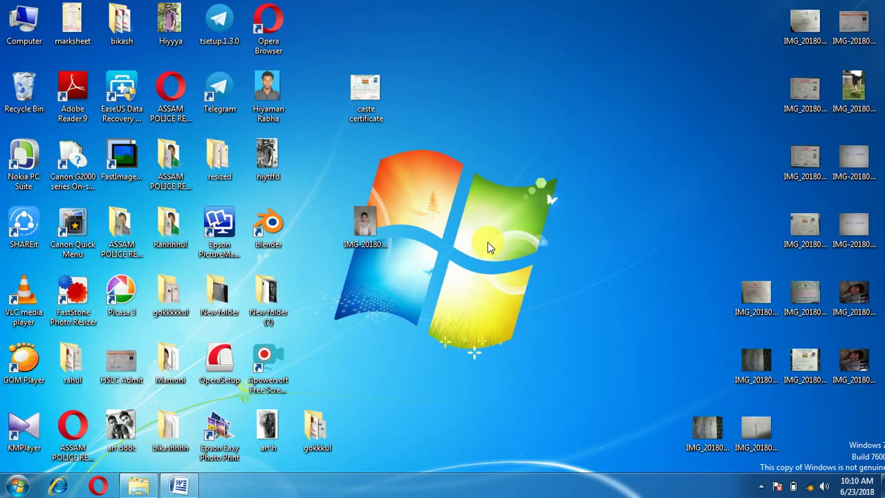